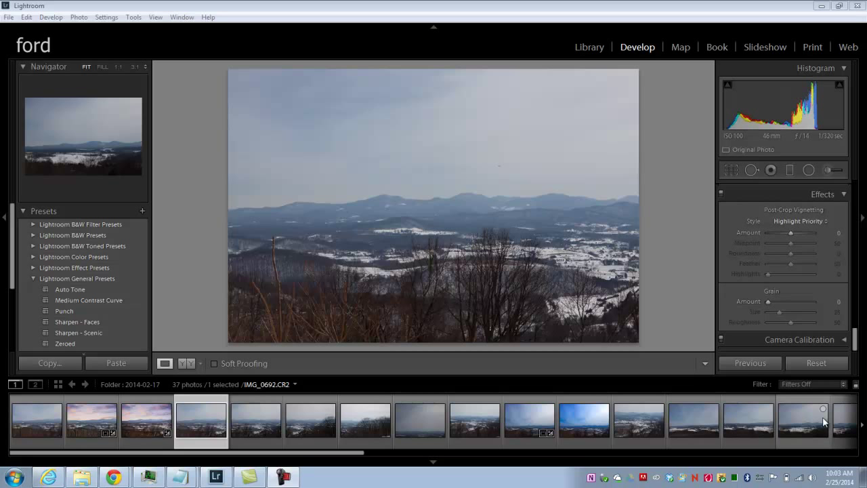
Step: Select the unedited mountain photo IMG_0682.CR2 and open it in Perfect Photo Suite 8
click(145, 426)
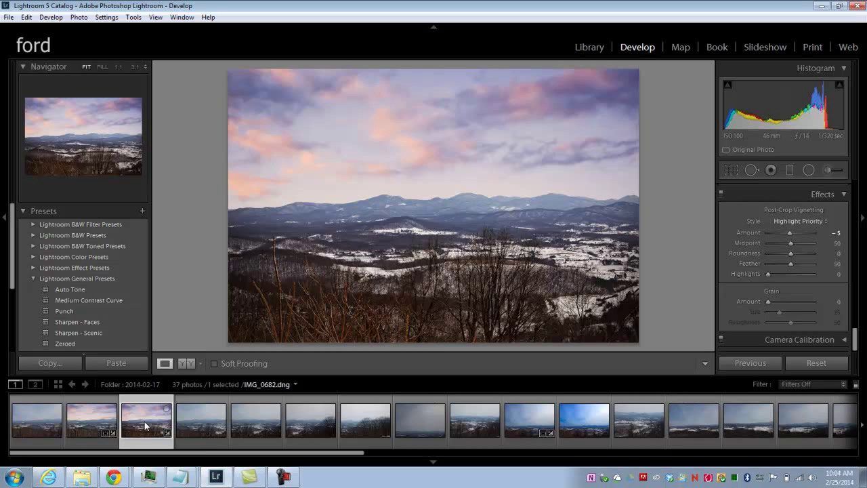
click(195, 432)
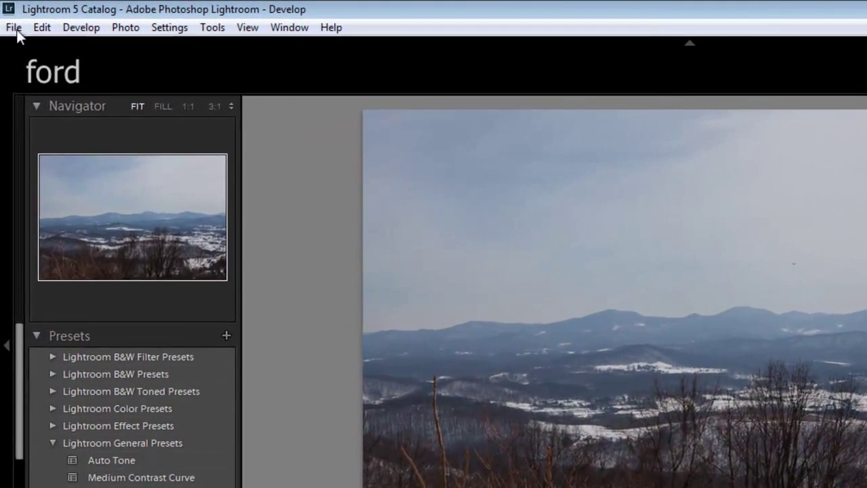
click(9, 18)
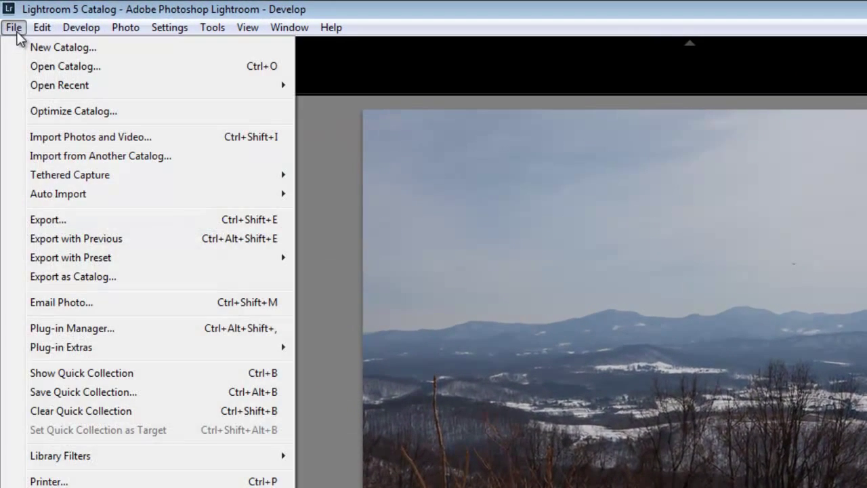
mouse_move(136, 348)
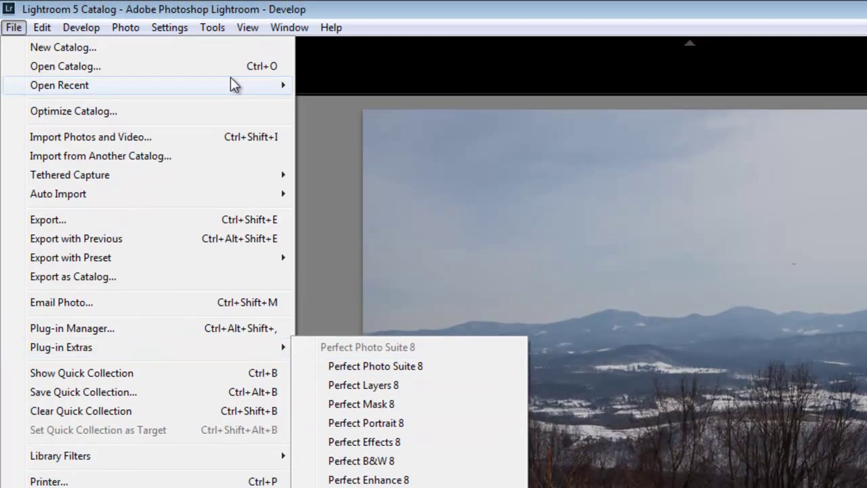
mouse_move(132, 27)
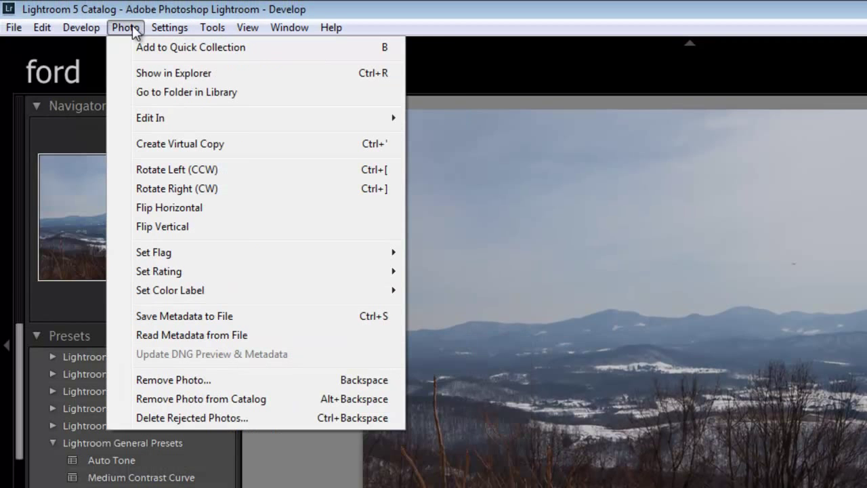
mouse_move(339, 121)
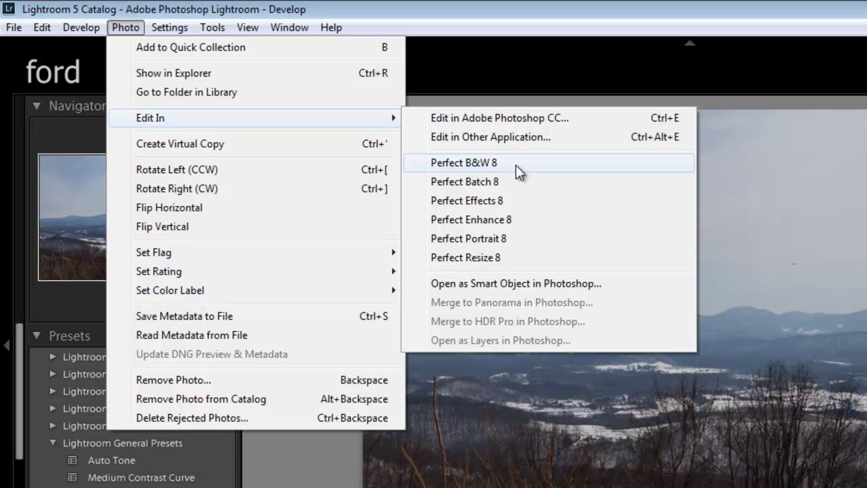
click(23, 29)
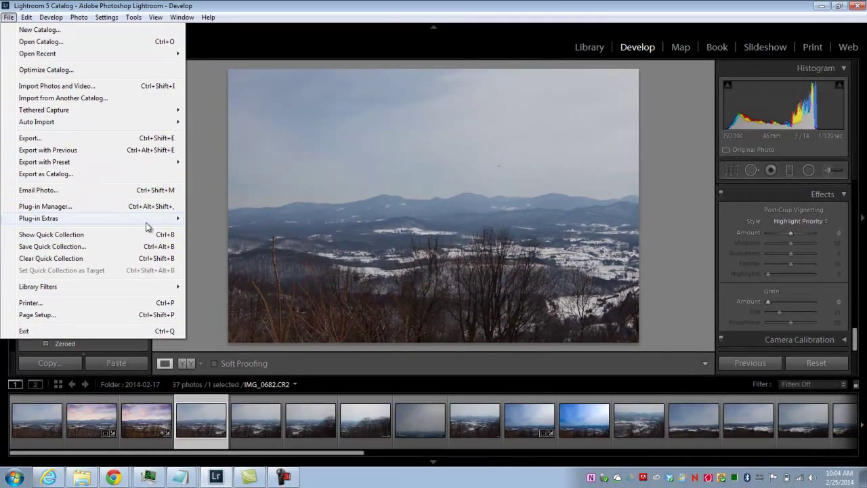
mouse_move(147, 223)
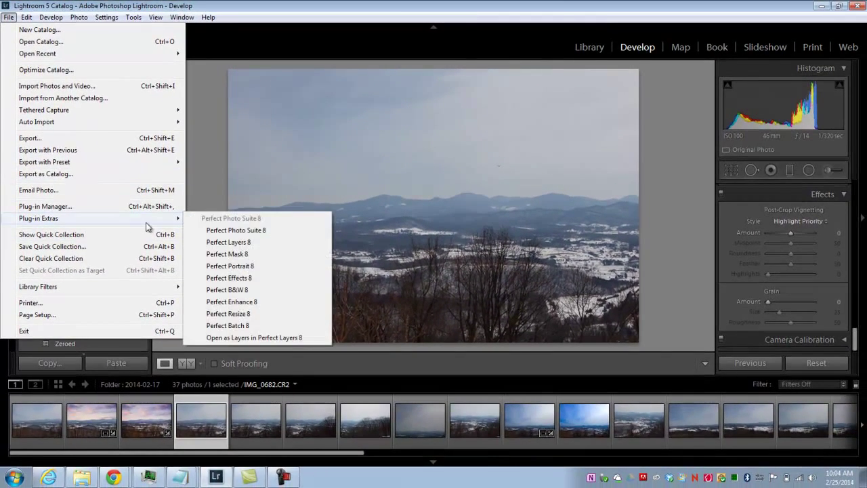
click(278, 231)
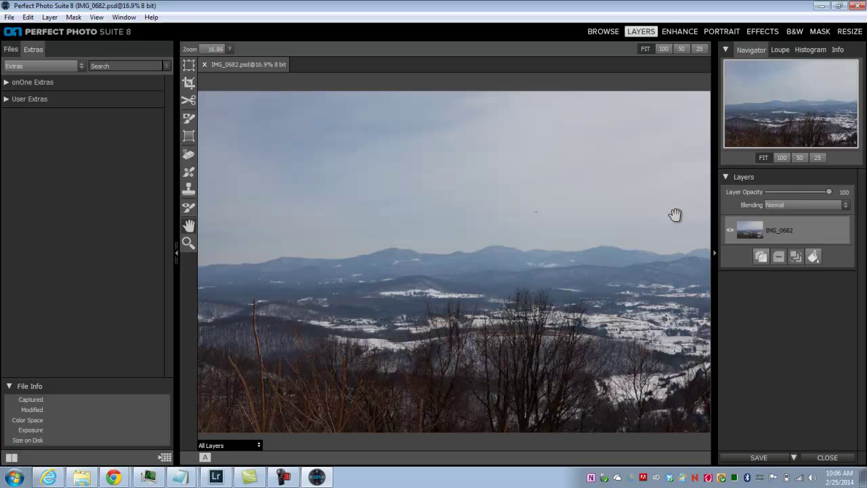
Step: Mask out the sky of the mountain photo with Remove Background in the Mask module
click(819, 32)
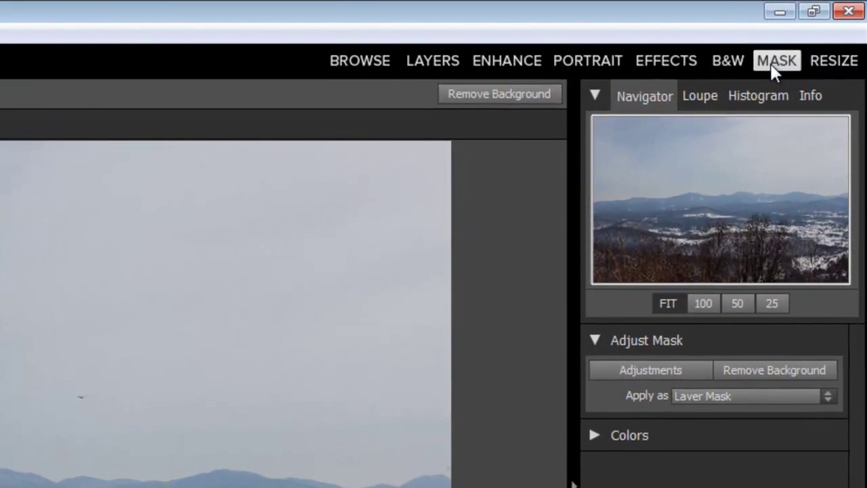
click(750, 370)
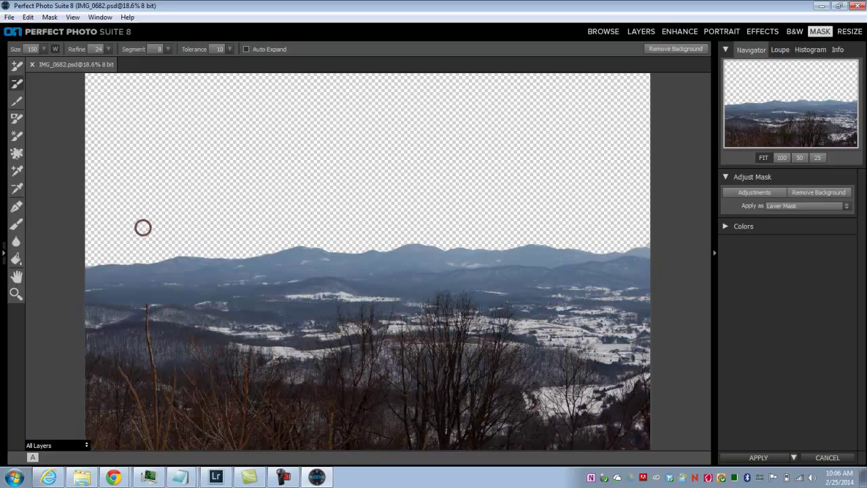
Step: Examine the mask edge along the mountain ridge at 100% zoom, and return to the fitted view
click(14, 295)
click(296, 241)
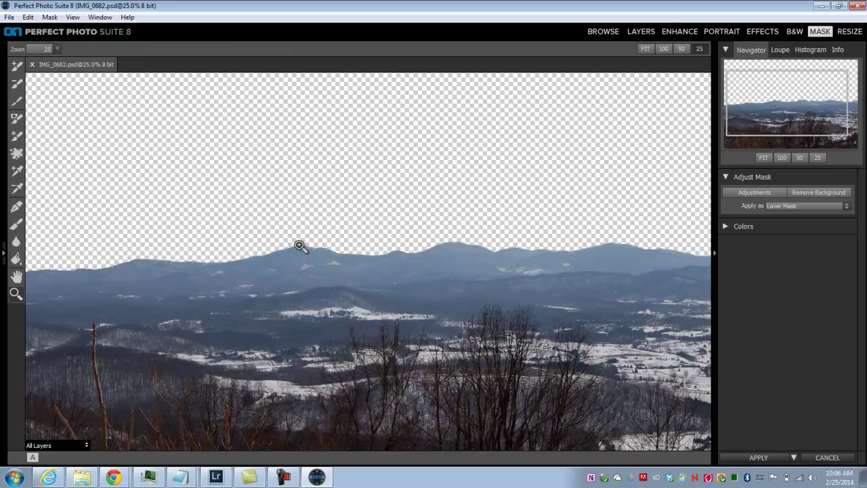
click(315, 247)
click(334, 247)
click(395, 251)
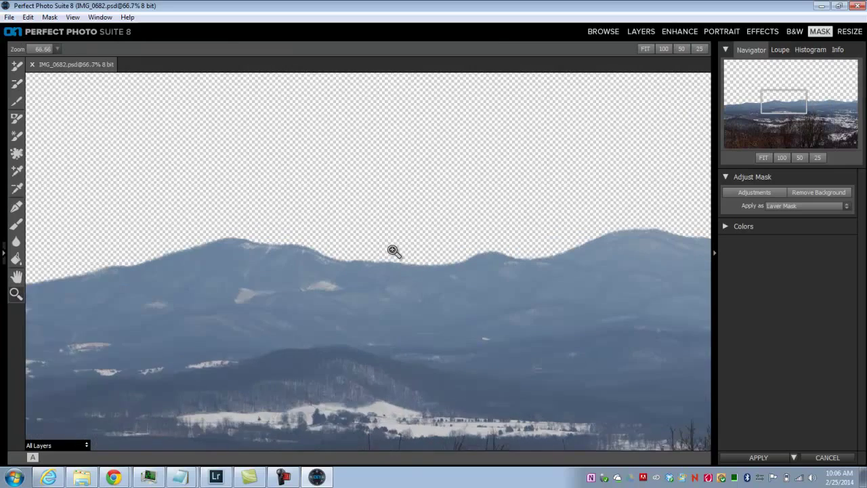
click(444, 254)
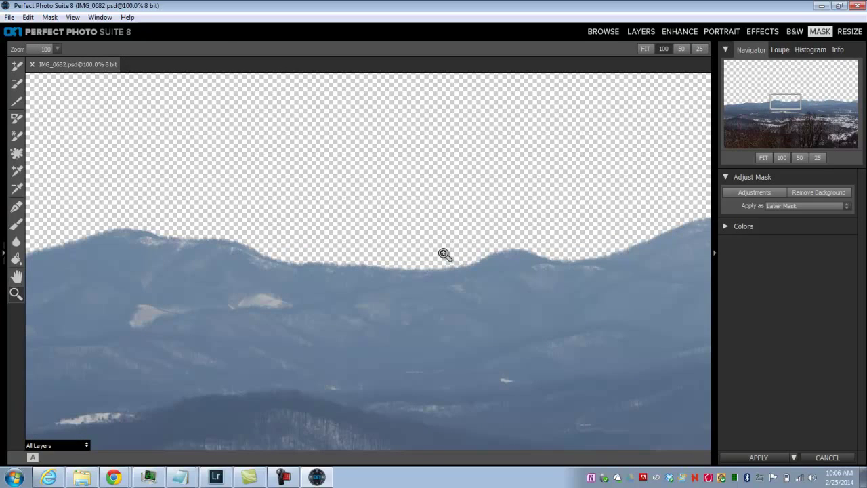
click(17, 277)
drag(263, 272, 393, 300)
drag(538, 269, 454, 253)
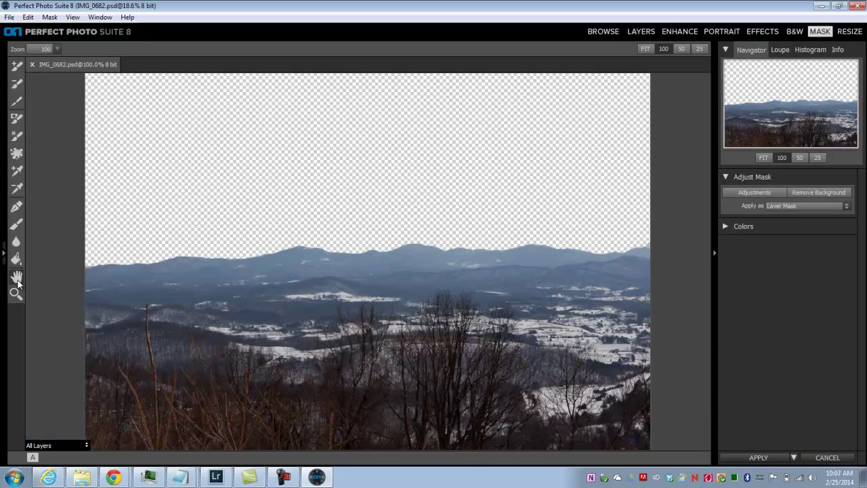
double_click(17, 278)
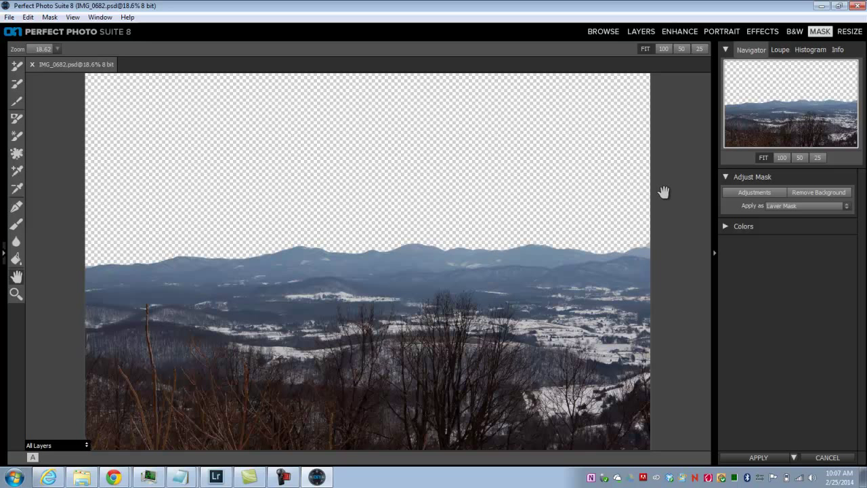
Step: Return to the Layers module and add Beautiful Day 001.jpg from Liz's Beautiful Day Backgrounds as a layer
click(640, 31)
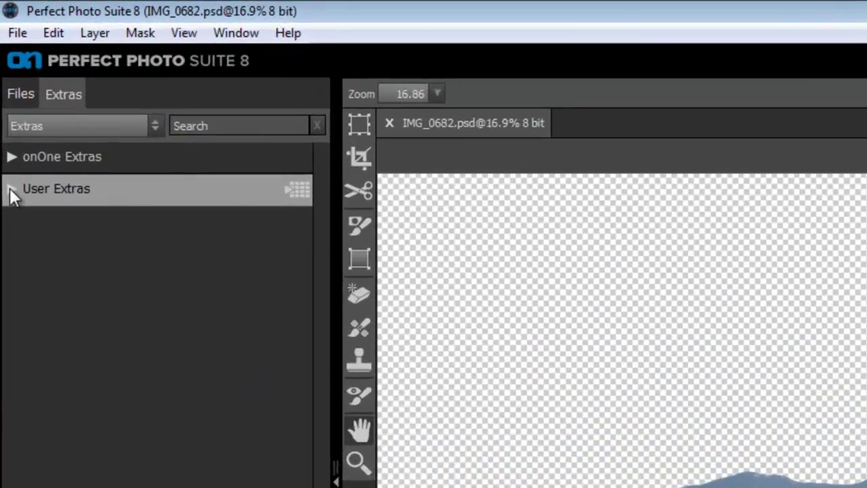
click(6, 99)
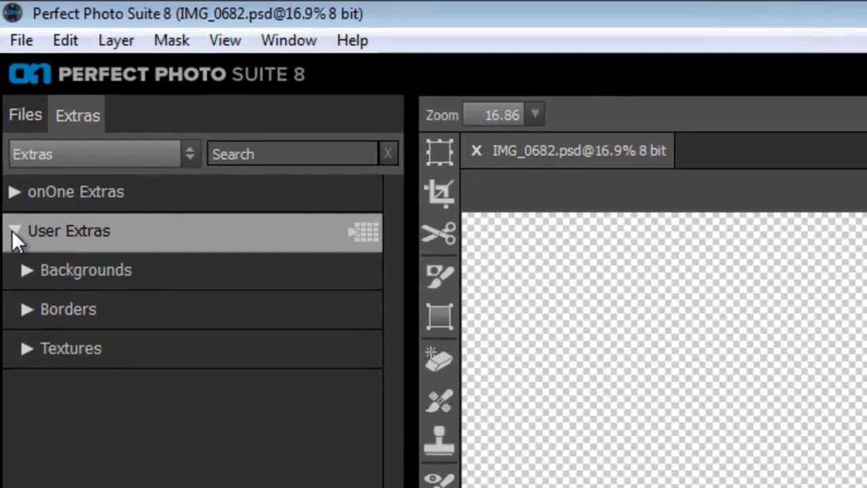
click(24, 265)
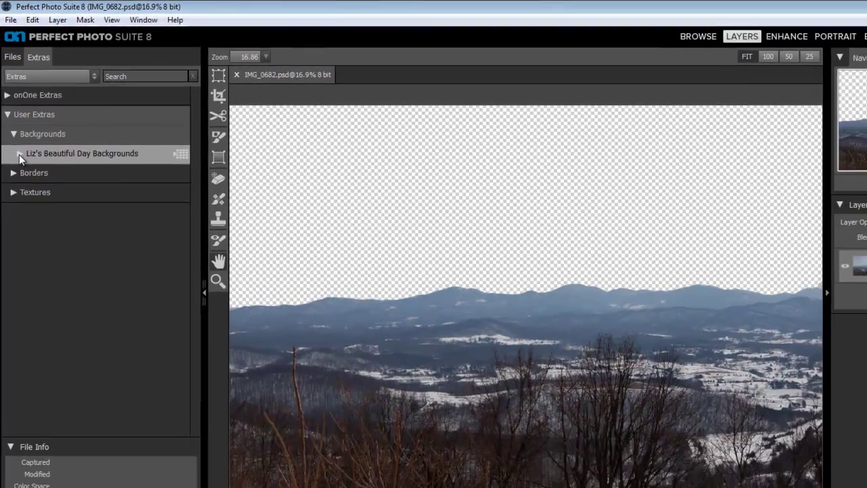
click(39, 309)
click(38, 203)
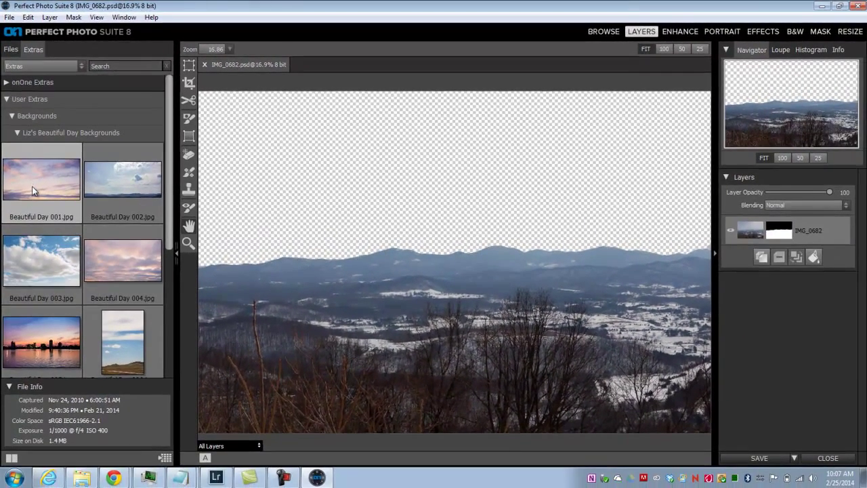
drag(32, 189, 448, 194)
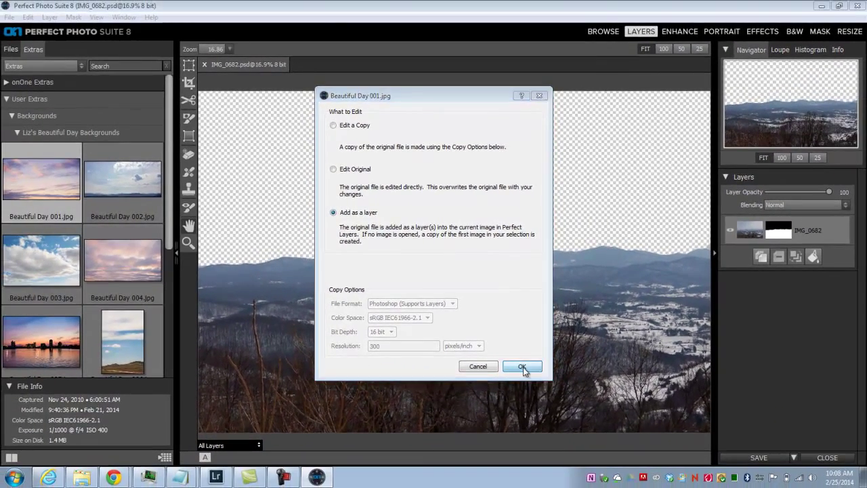
click(554, 426)
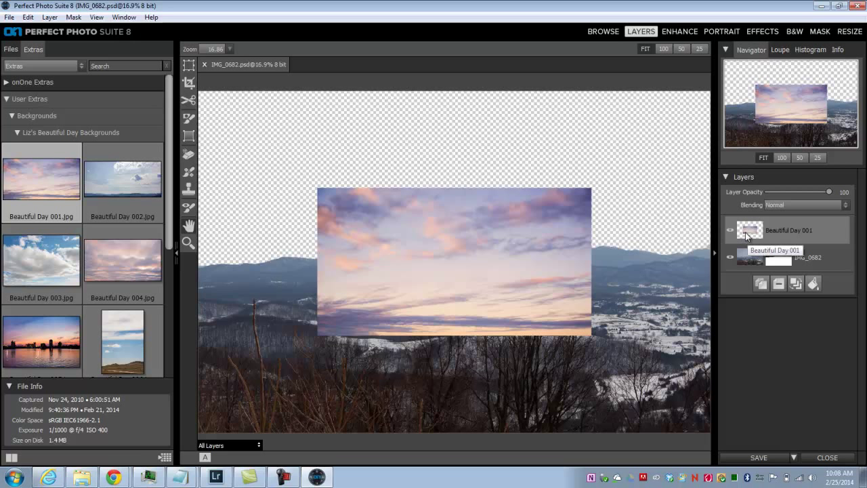
Step: Place the Beautiful Day 001 layer beneath IMG_0682 and scale it to about 5722 by 3055 to fill the sky, applying the transform
drag(750, 234, 749, 261)
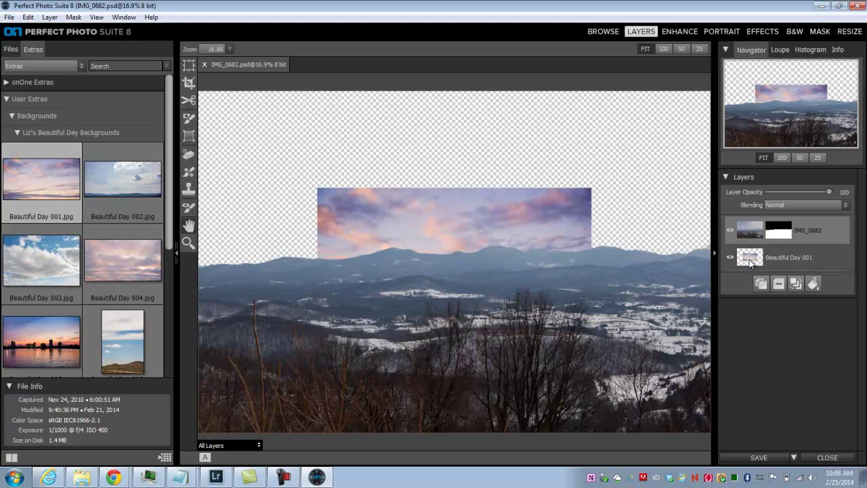
key(v)
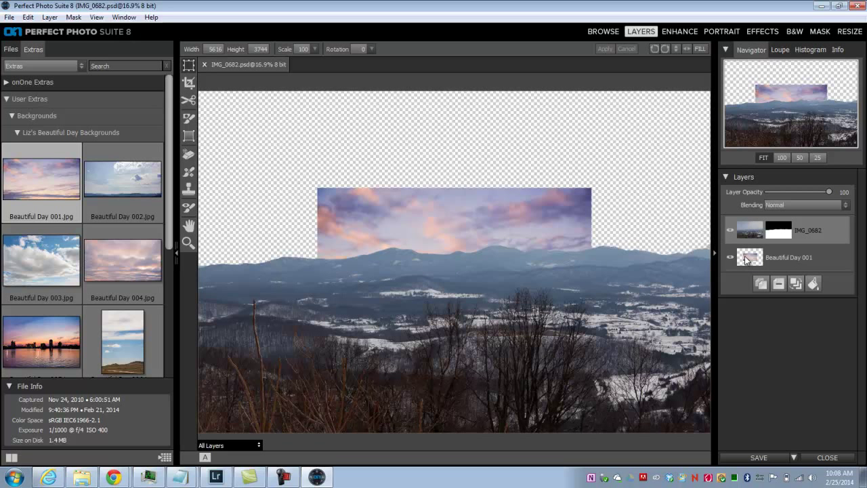
click(745, 258)
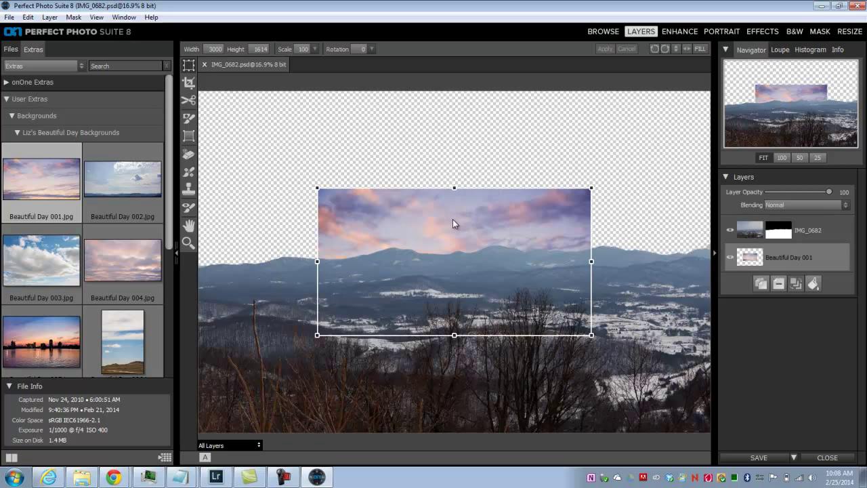
drag(470, 238, 355, 141)
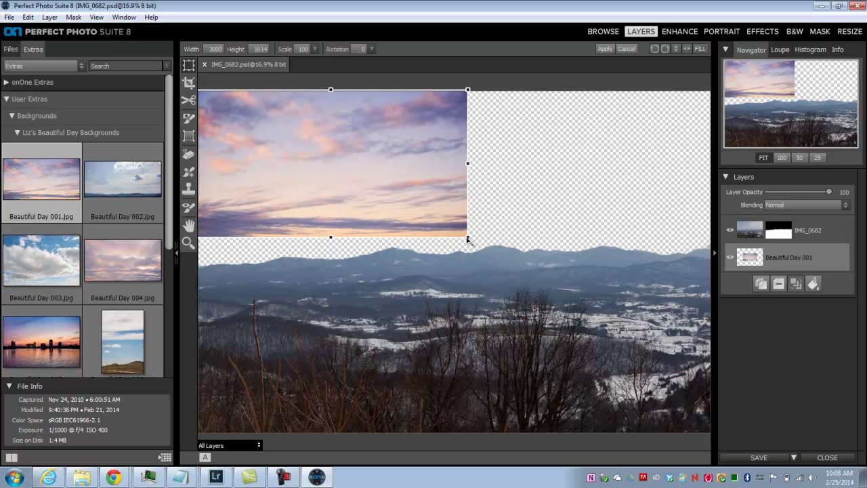
drag(467, 238, 717, 373)
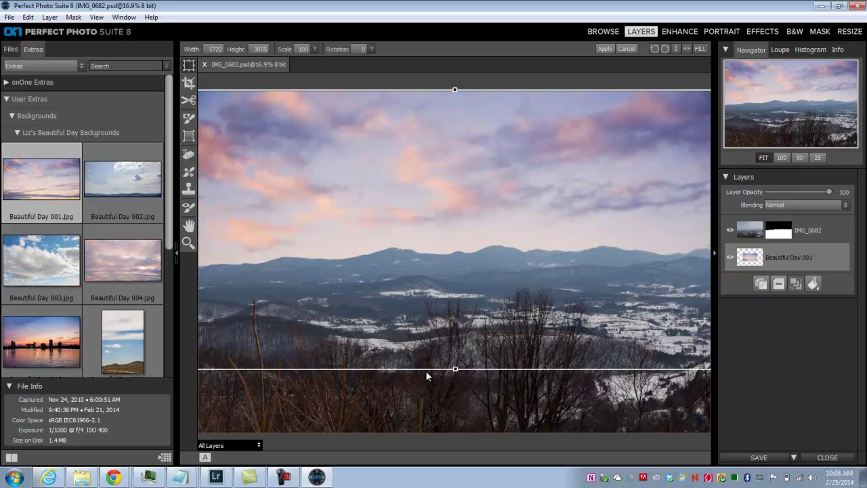
click(750, 230)
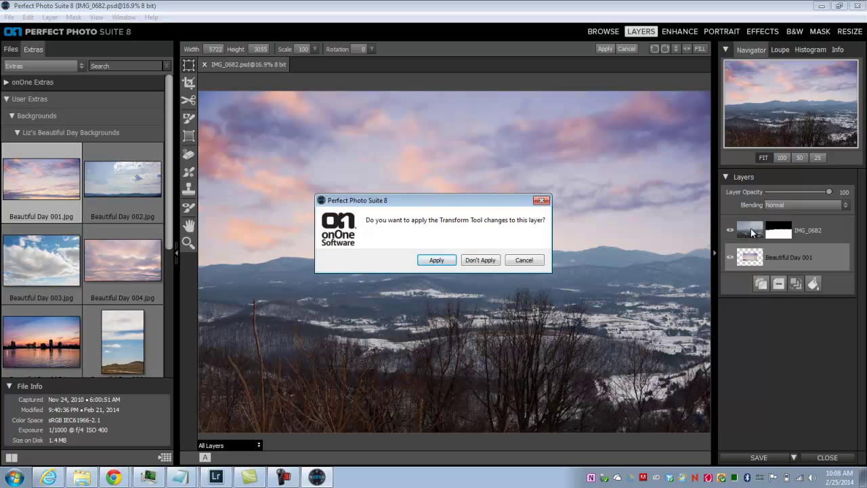
click(435, 259)
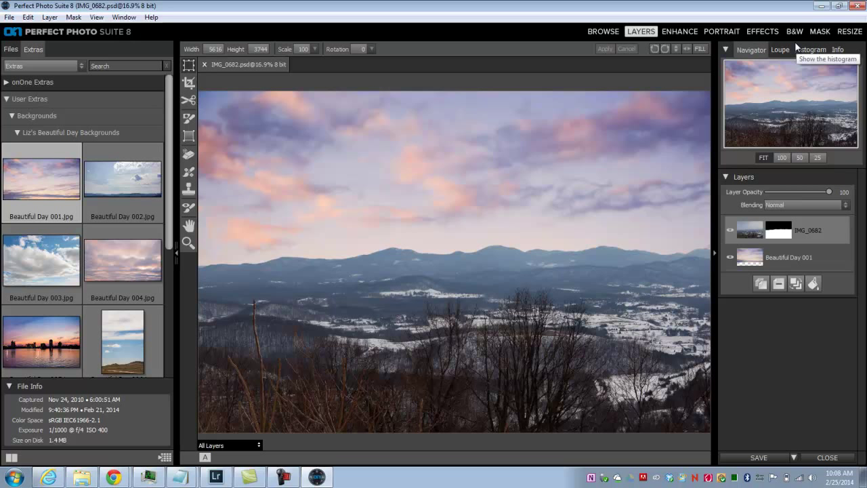
Step: Open the masked IMG_0682 layer in the Enhance module
mouse_move(460, 343)
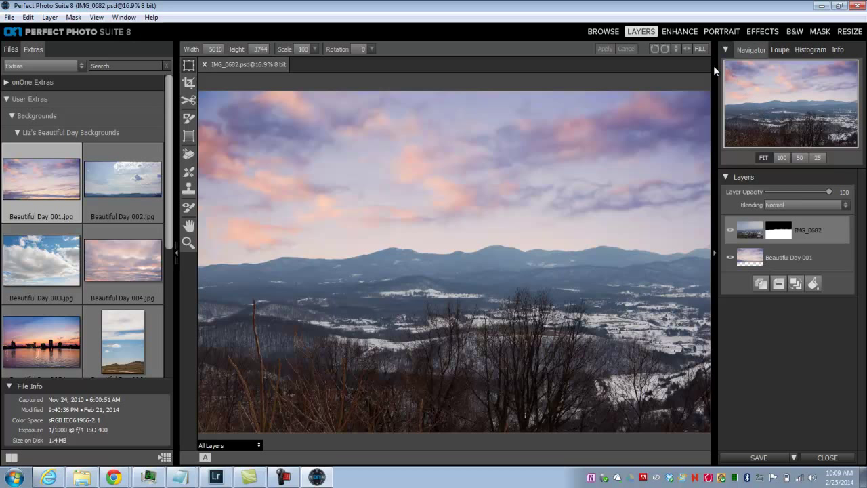
click(680, 31)
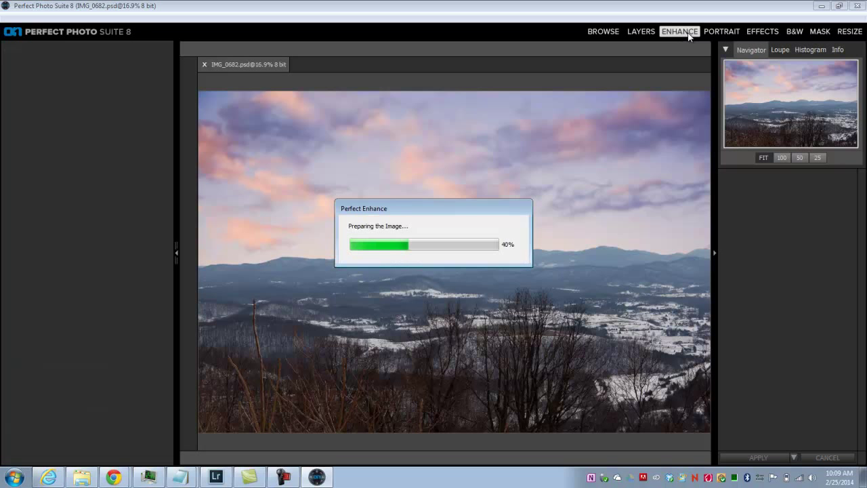
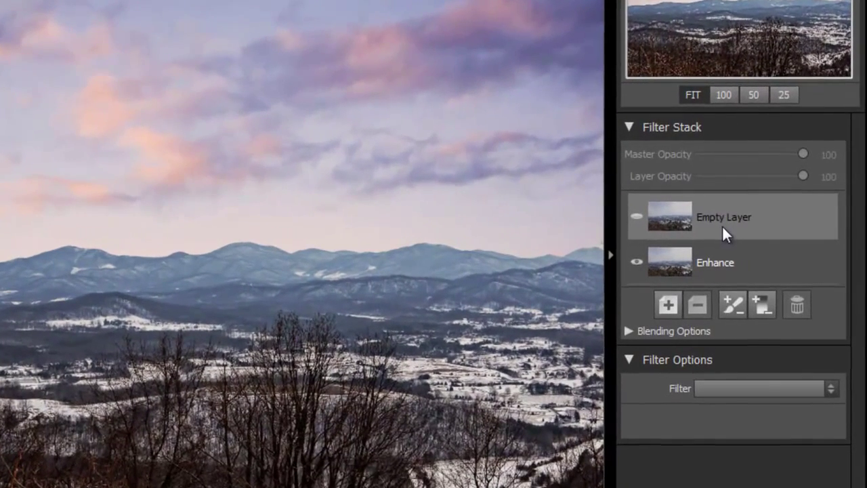
Step: Apply a Dynamic Contrast filter to the empty filter layer with detail at Small -4, Medium -12 and Large 5
click(829, 388)
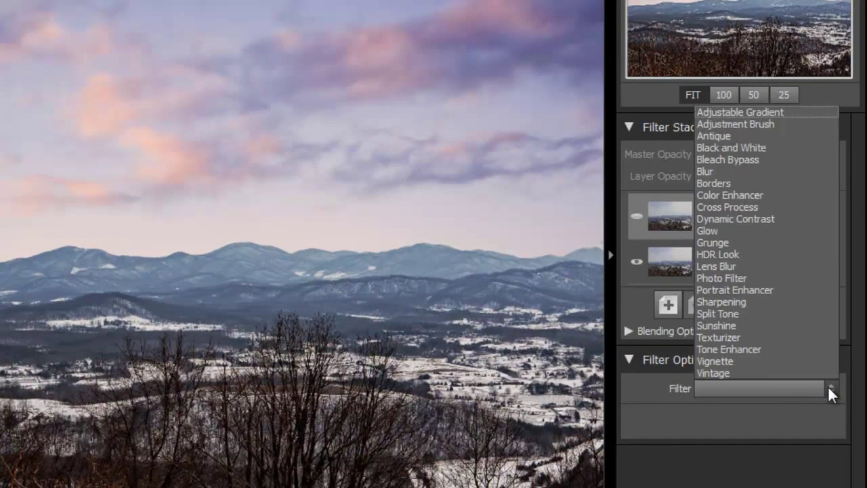
click(786, 219)
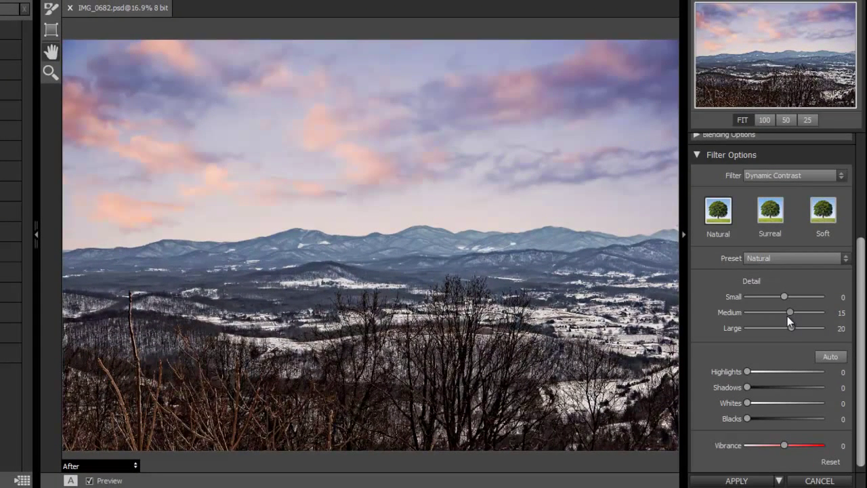
mouse_move(787, 313)
mouse_down()
mouse_move(774, 312)
mouse_move(781, 327)
mouse_up()
drag(788, 296, 786, 328)
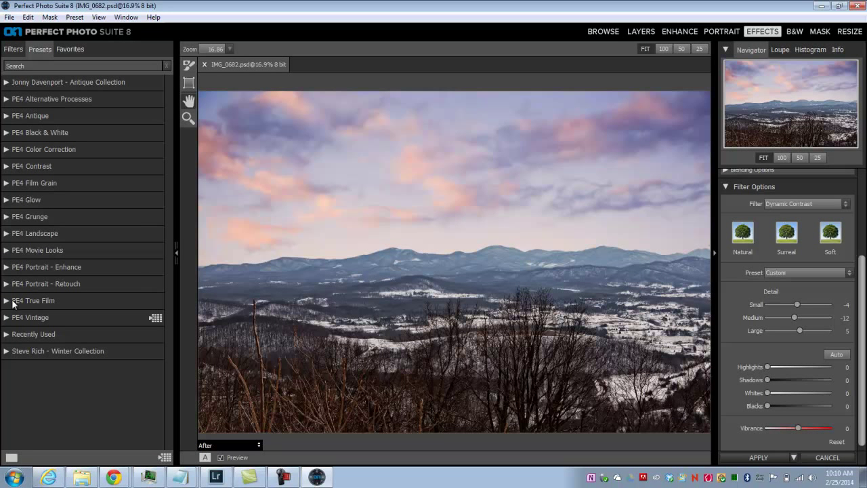
Step: Apply the Magic Desert preset from the PE4 Landscape collection to the landscape layer
click(7, 237)
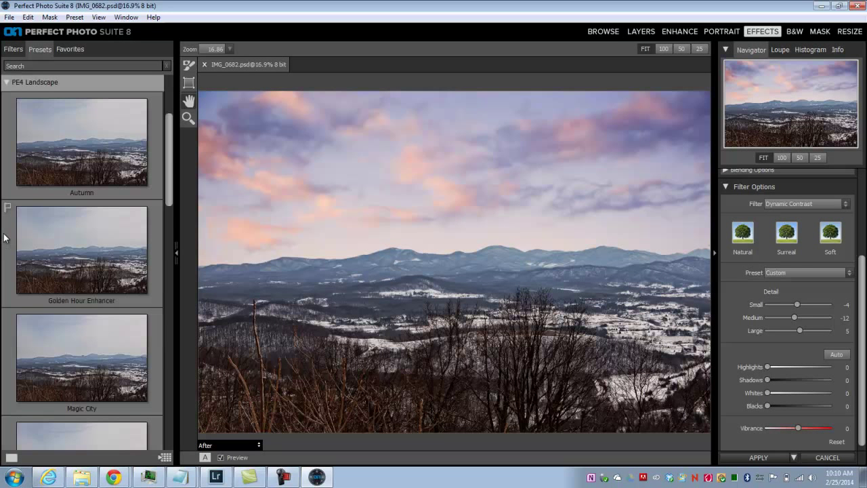
drag(168, 158, 168, 227)
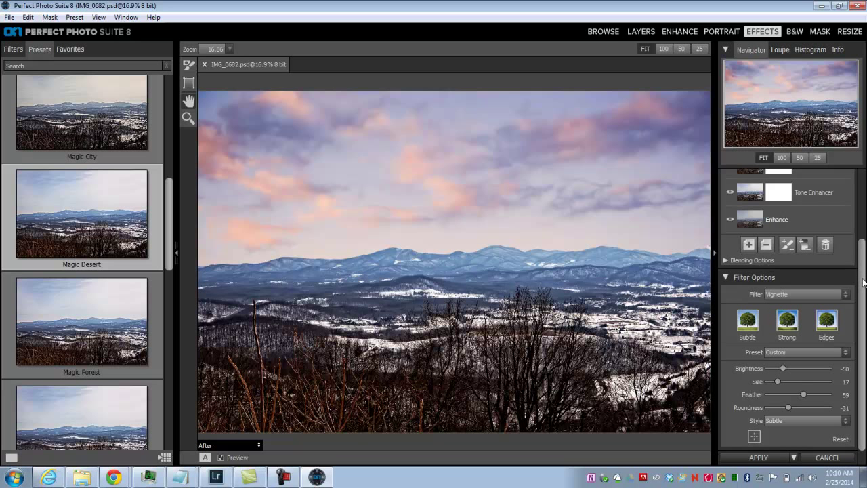
drag(864, 253, 863, 210)
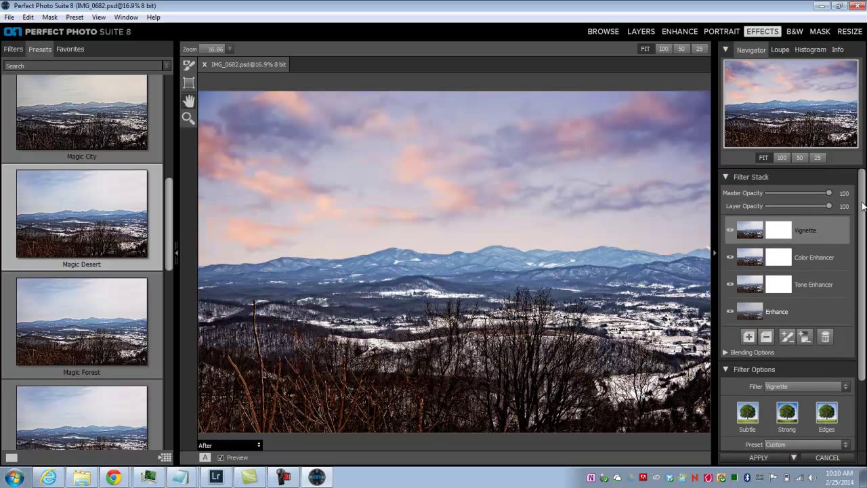
Step: Hide the preset's Color Enhancer and Tone Enhancer filters in the stack and keep its Vignette filter turned on
click(810, 256)
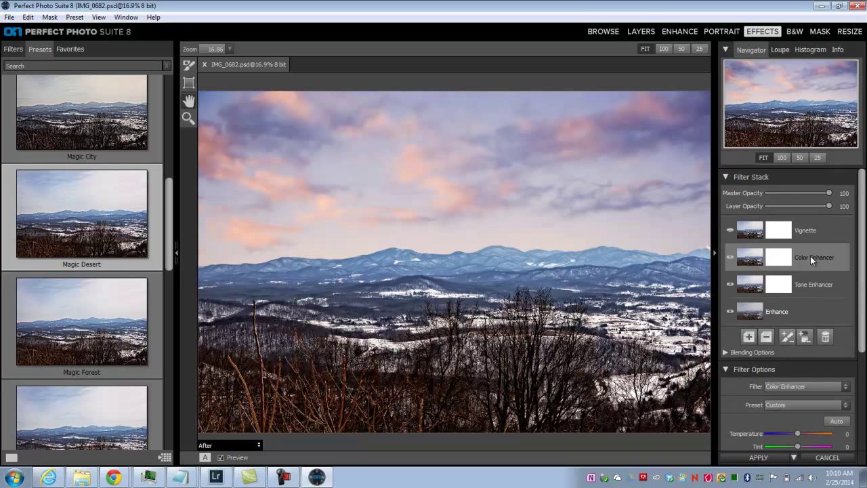
click(730, 258)
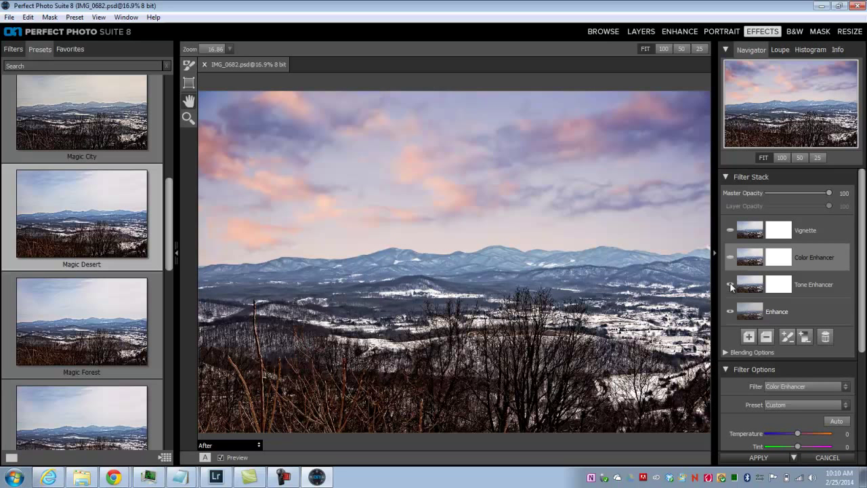
click(730, 285)
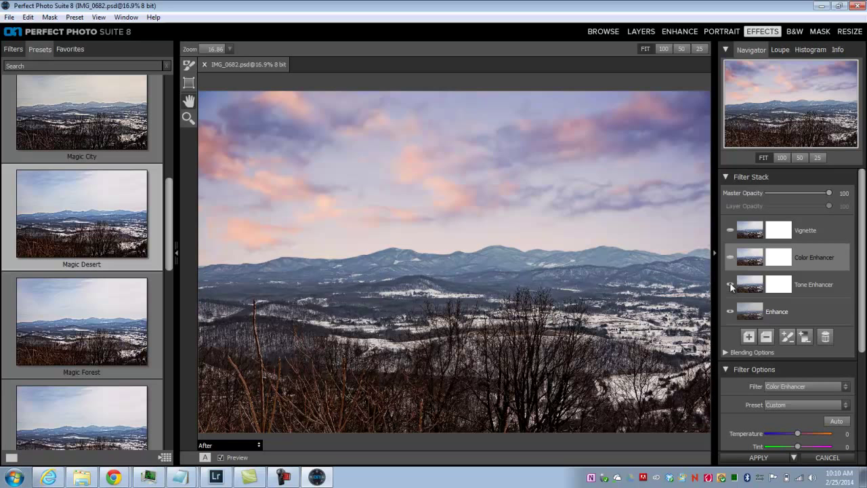
click(729, 231)
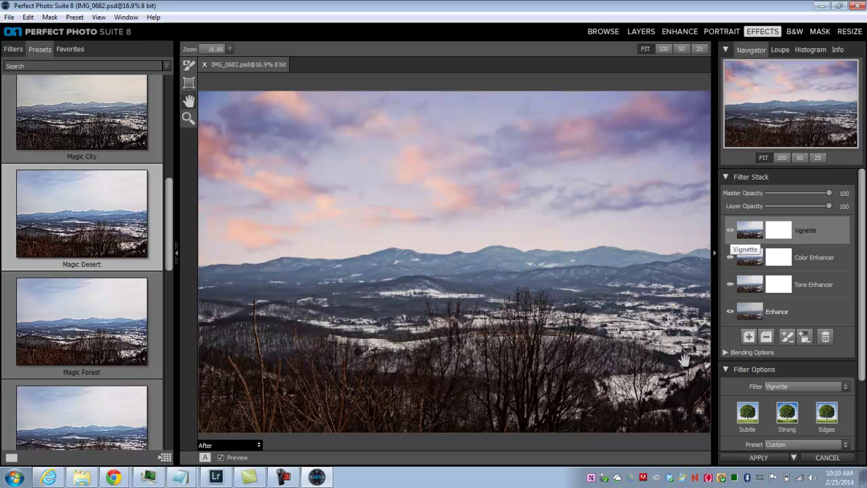
Step: Apply the effects to a layer, save the layered file and close it to return to Lightroom
click(754, 460)
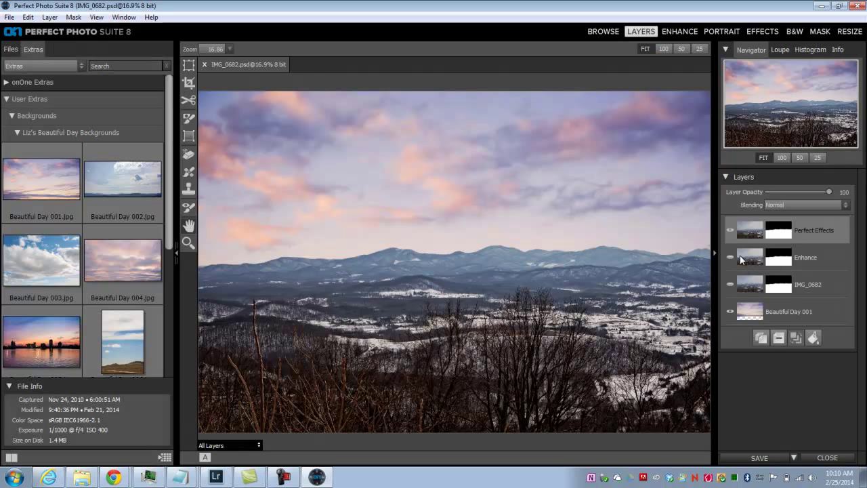
click(756, 459)
click(823, 459)
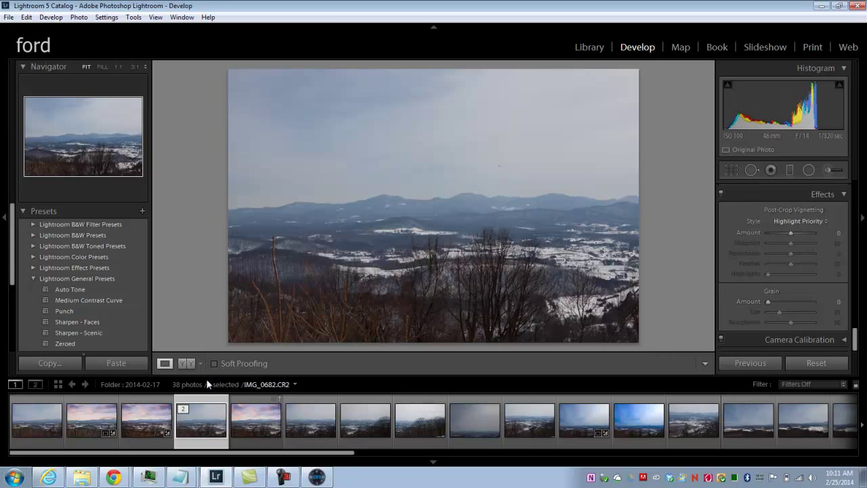
Step: Compare the edited IMG_0682.psd with the original IMG_0682.CR2 in Lightroom's Develop module
click(244, 428)
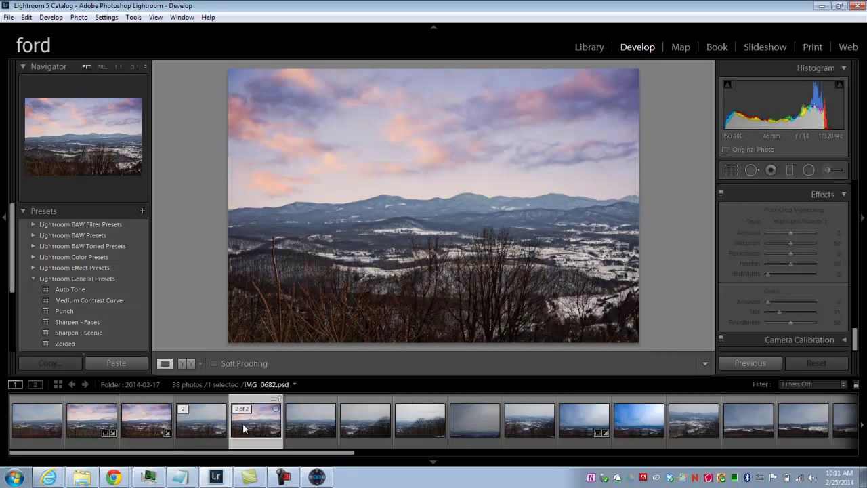
click(215, 433)
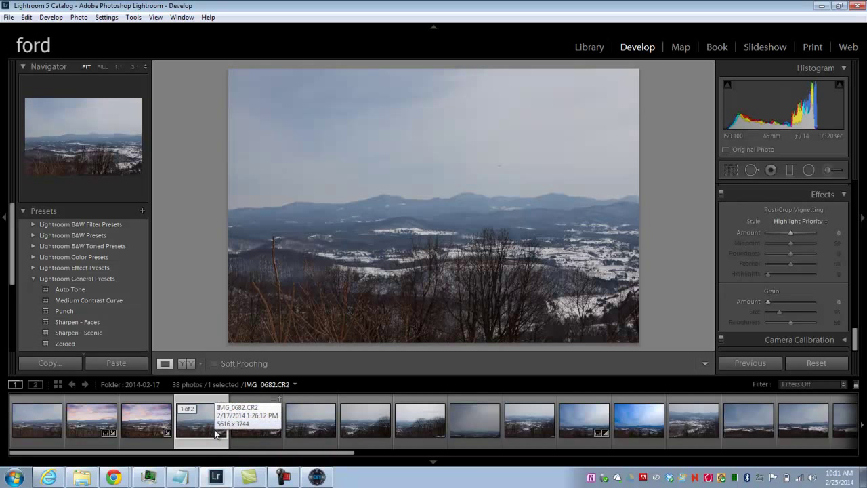
click(252, 428)
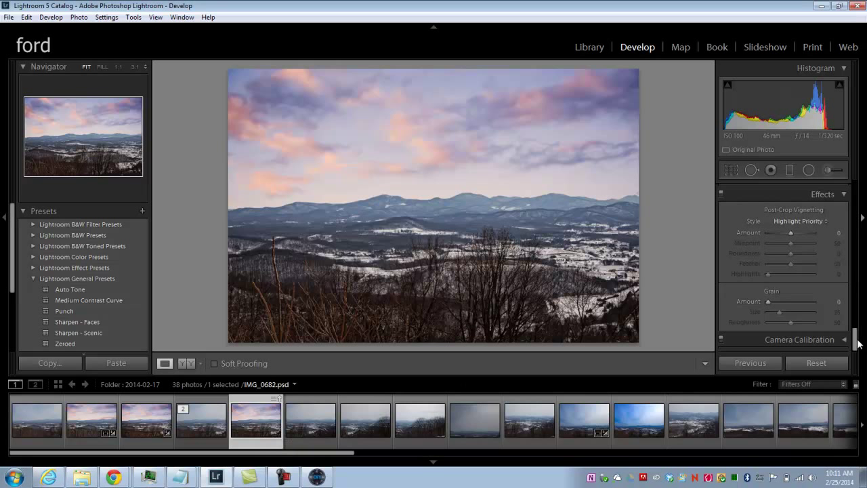
Step: Look over the Basic tone and Effects vignetting adjustments available for IMG_0682.psd
drag(855, 339, 855, 207)
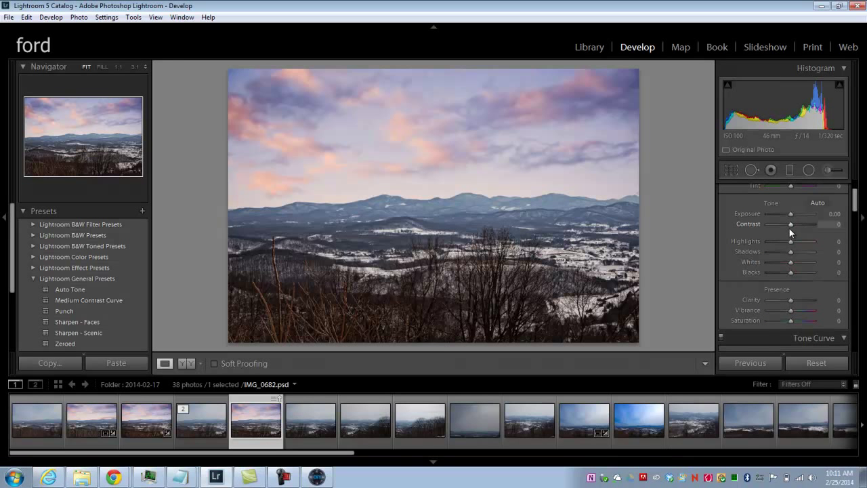
drag(790, 224, 792, 225)
drag(854, 202, 850, 332)
drag(789, 268, 788, 269)
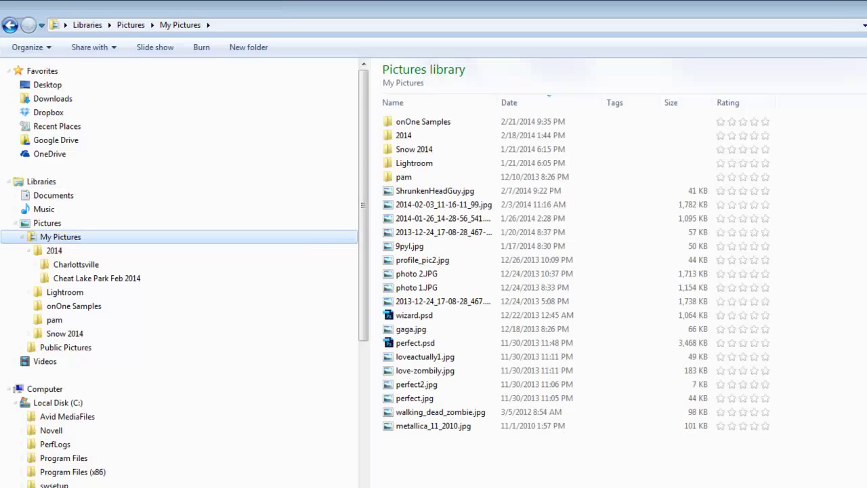
Step: In Windows Explorer, open My Pictures\2014\Charlottsville\2014\2014-02-17 and sort it by date with the newest files first
click(407, 137)
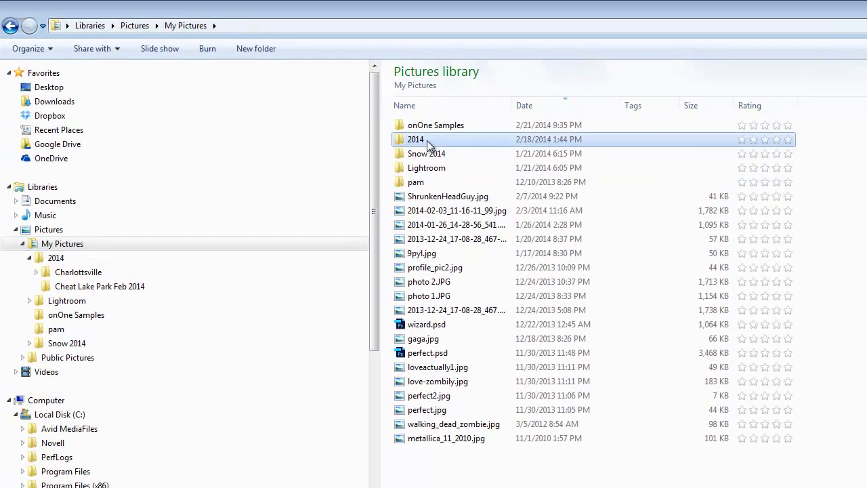
double_click(427, 141)
double_click(441, 140)
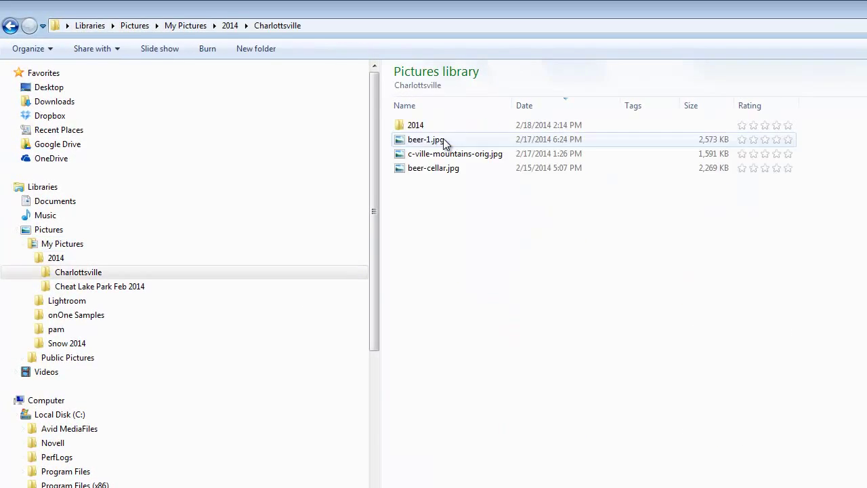
double_click(429, 140)
double_click(445, 129)
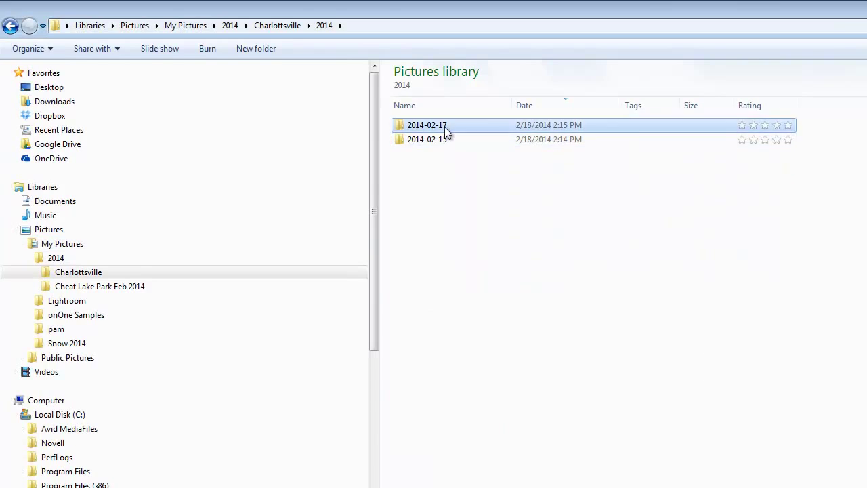
click(543, 109)
click(549, 110)
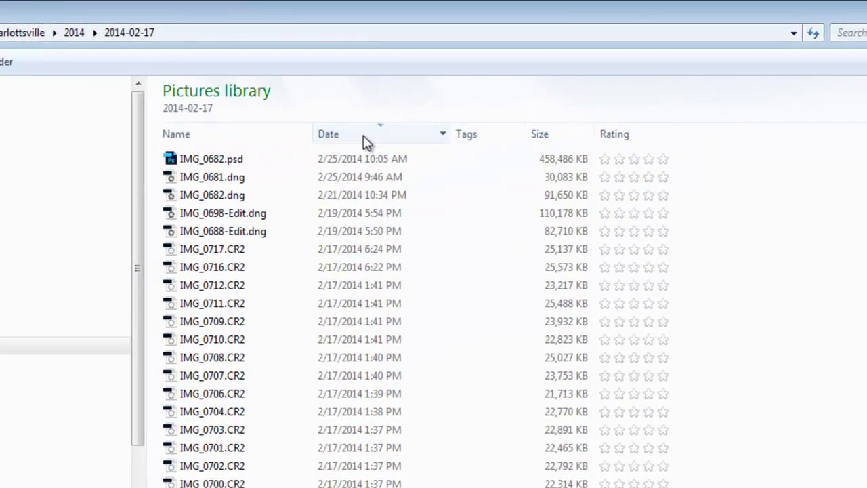
click(100, 181)
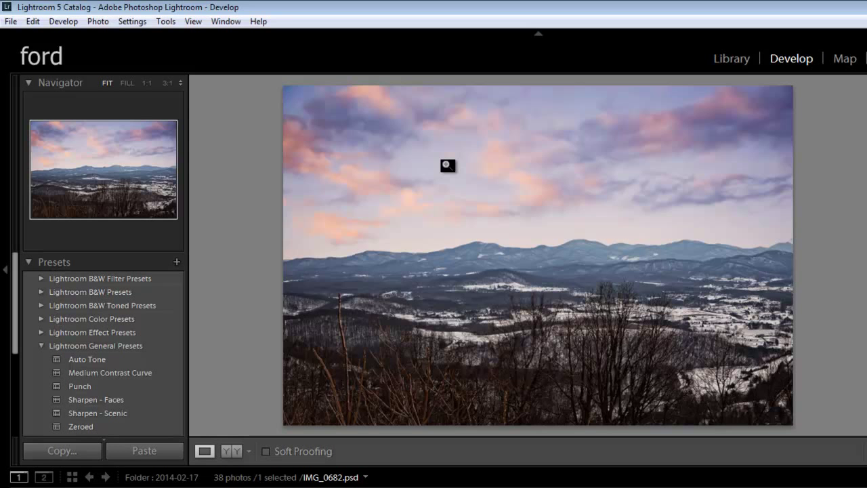
Step: Start exporting IMG_0682.psd from Lightroom as DNG with compatibility set to Camera Raw 6.6 and later
click(11, 21)
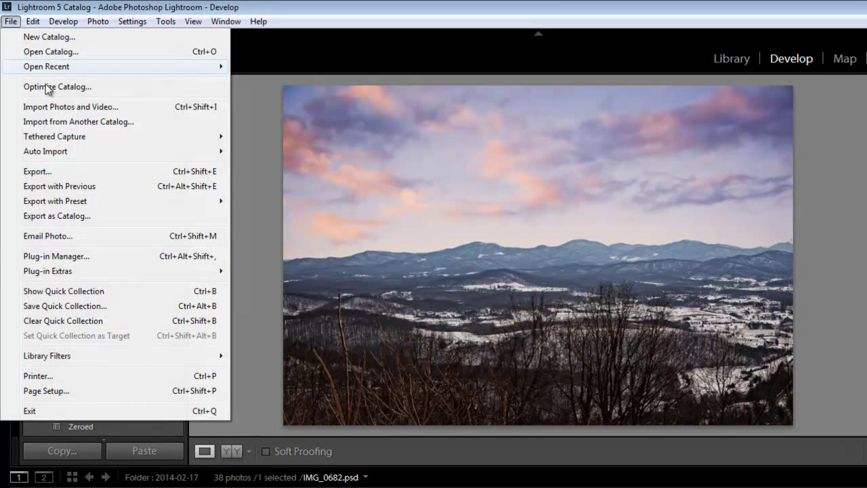
click(59, 173)
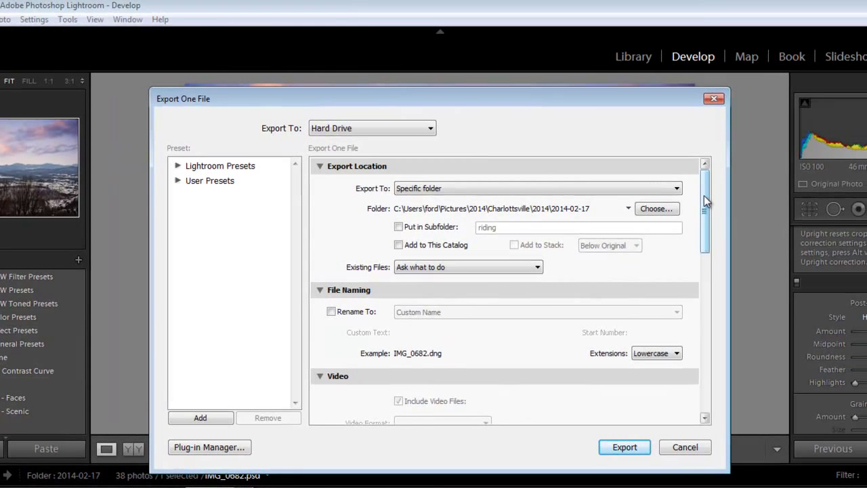
drag(705, 199, 709, 278)
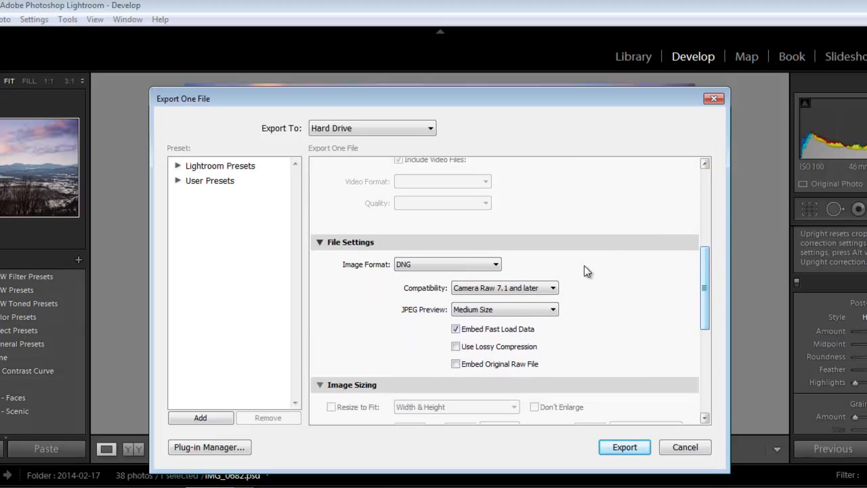
click(499, 265)
click(445, 330)
click(553, 289)
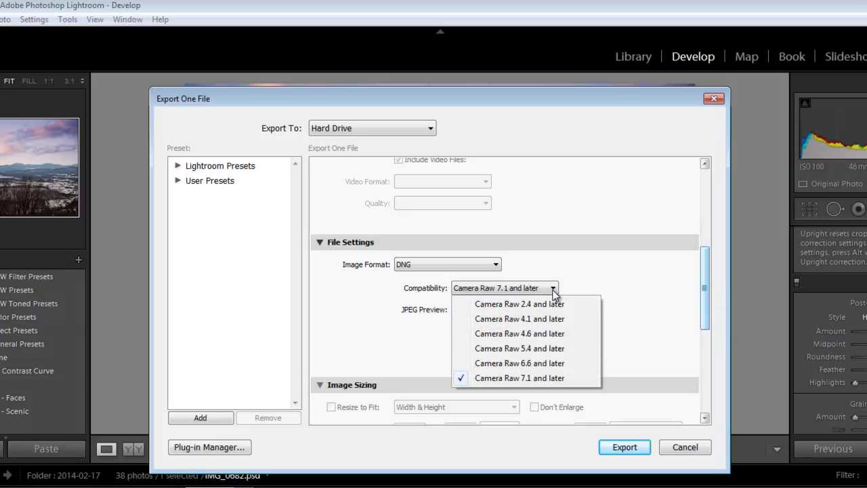
click(530, 363)
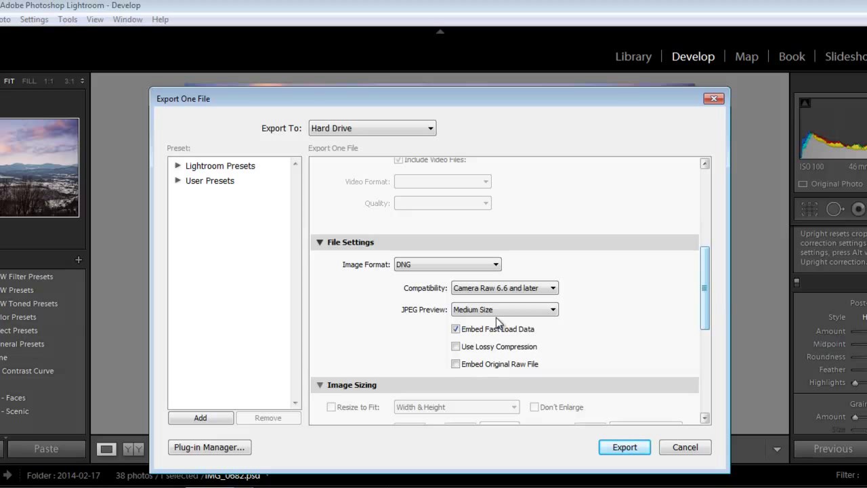
Step: Choose the Charlottsville\2014\2014-02-17 folder as the export location
drag(703, 314, 704, 220)
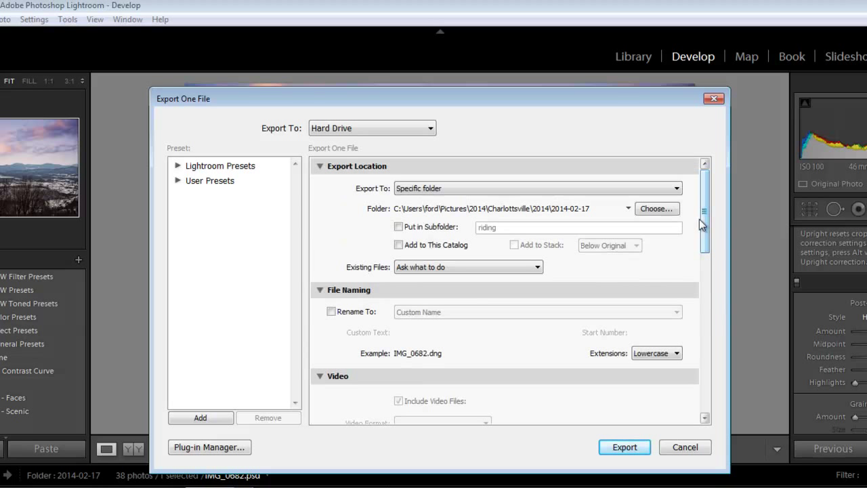
click(652, 210)
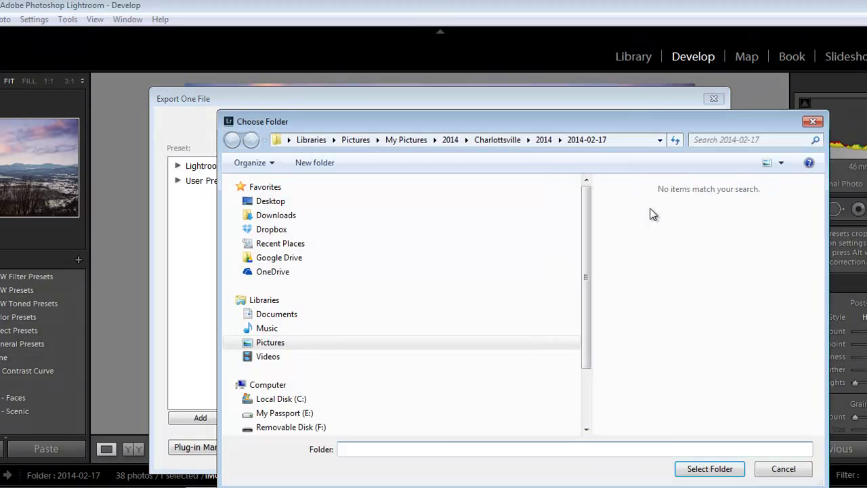
click(543, 140)
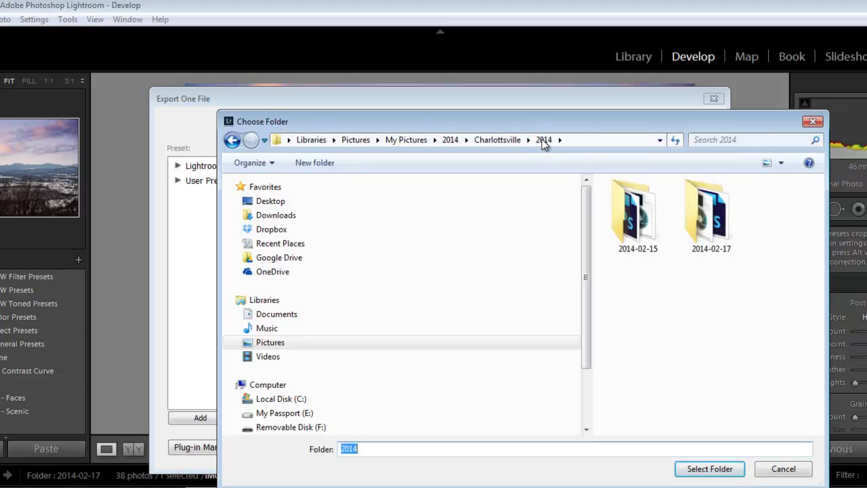
double_click(708, 240)
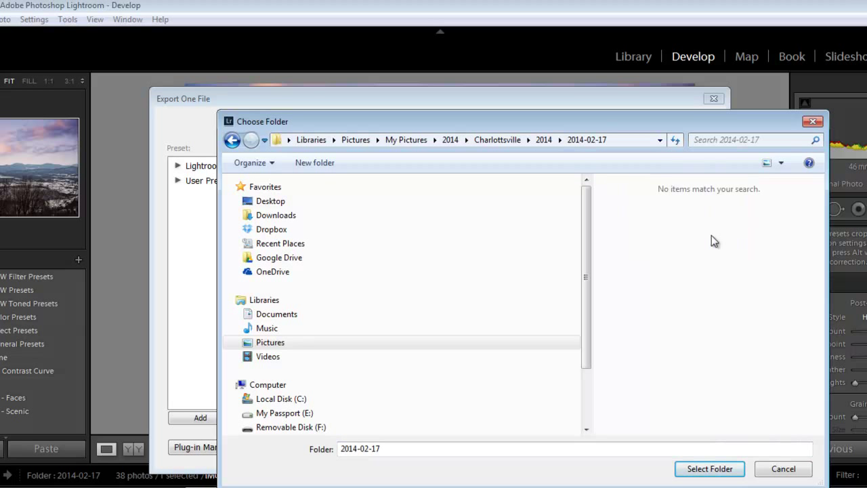
click(705, 468)
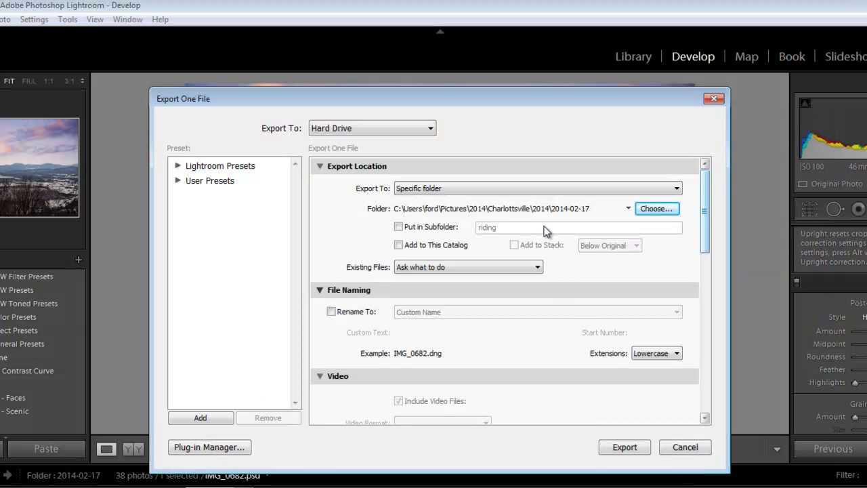
Step: Check the image sizing, sharpening, metadata and post-processing options and export the DNG file
drag(703, 225, 707, 351)
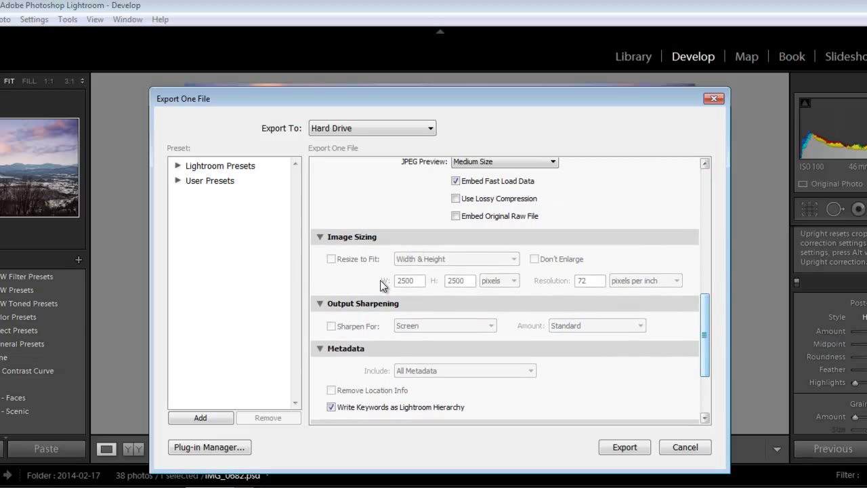
drag(708, 324, 705, 373)
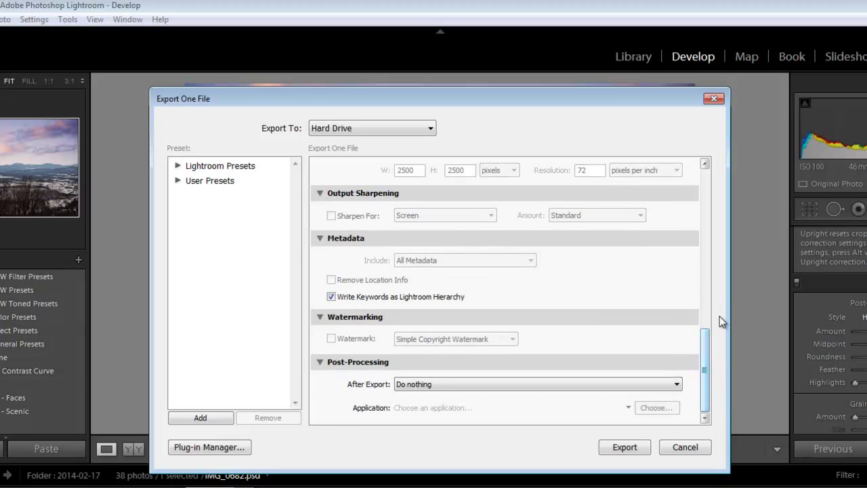
click(623, 447)
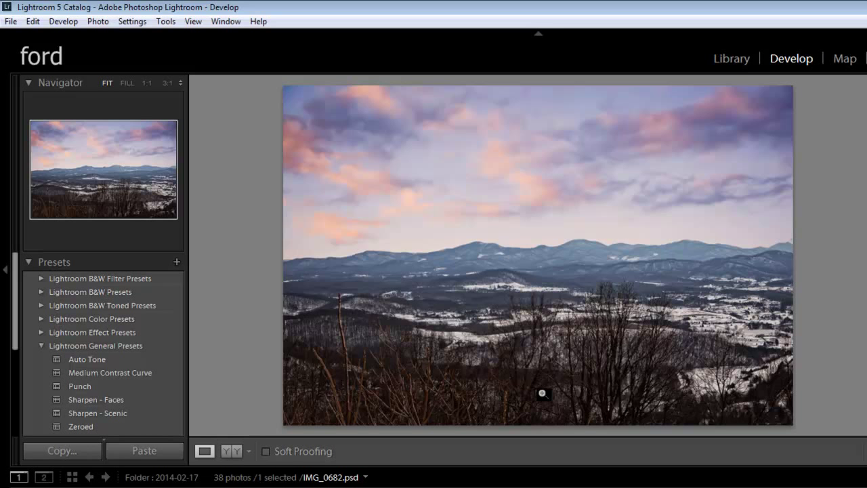
Step: Synchronize the 2014-02-17 folder in Lightroom's Library, importing new photos without showing the import dialog or scanning for metadata updates
click(736, 62)
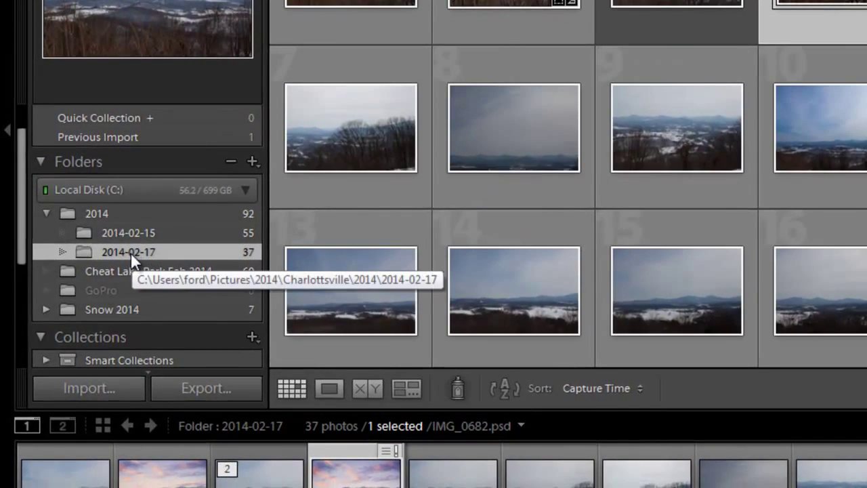
right_click(131, 254)
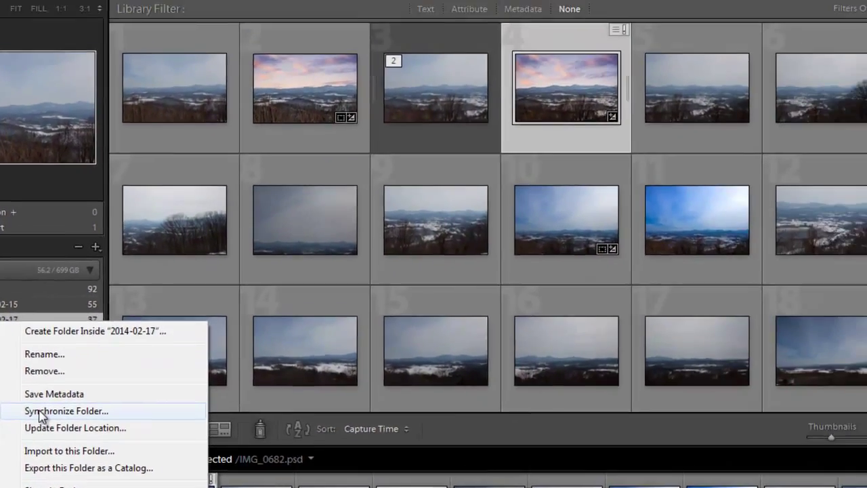
click(178, 366)
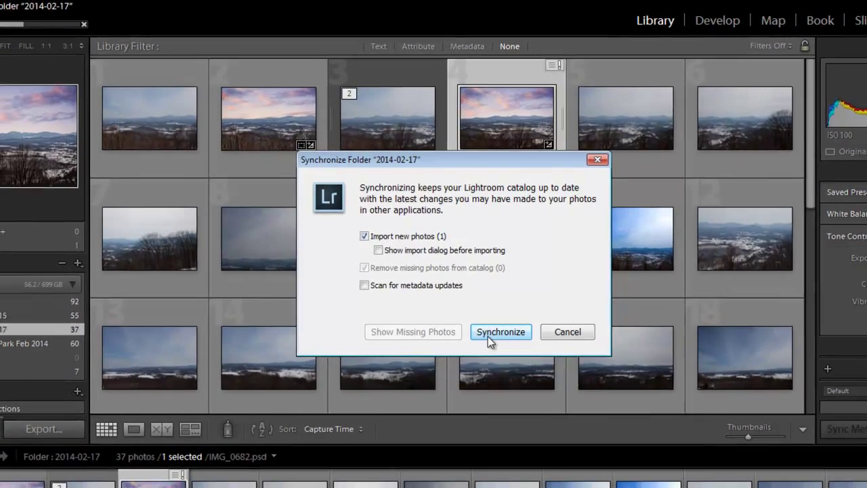
click(491, 337)
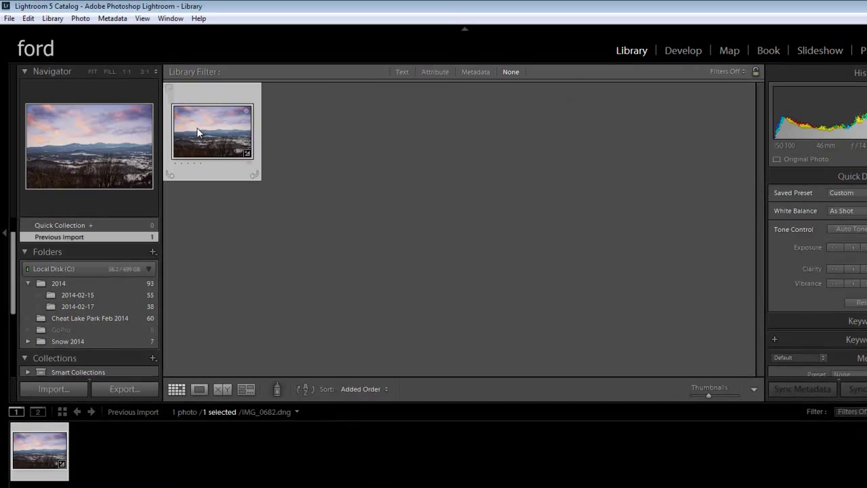
Step: Show the 2014-02-17 folder's photos and delete IMG_0682.psd from disk, keeping IMG_0682.dng
click(83, 307)
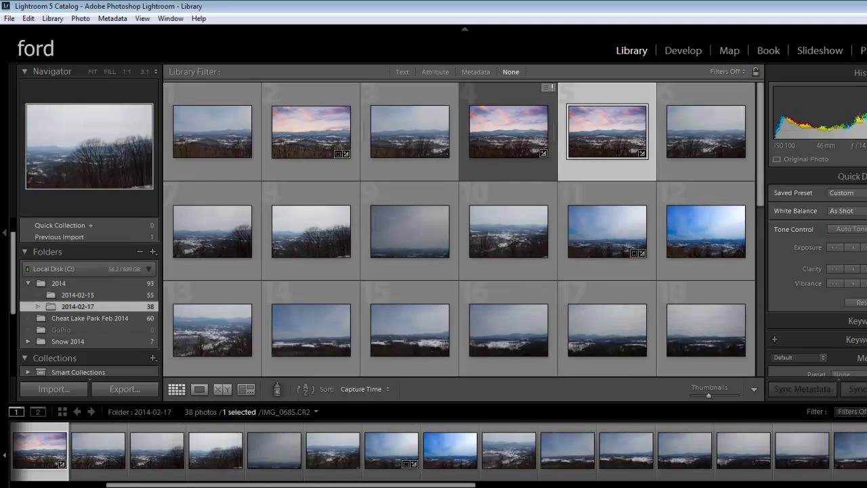
drag(211, 485, 115, 485)
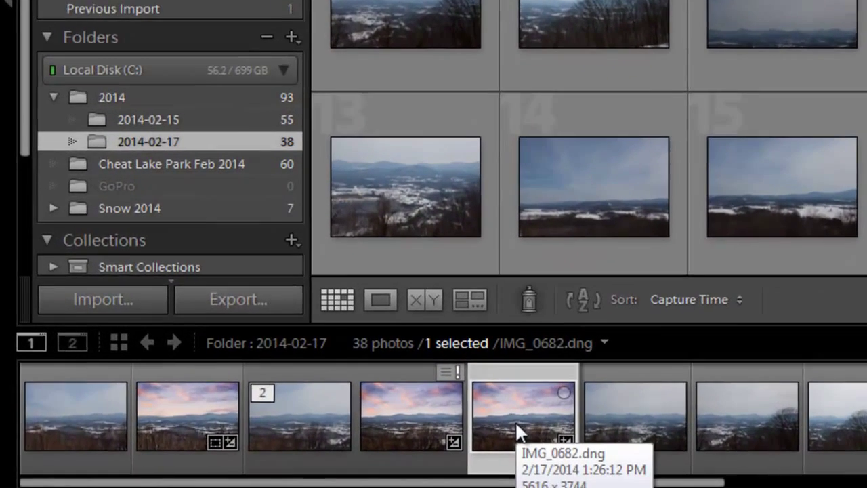
click(404, 418)
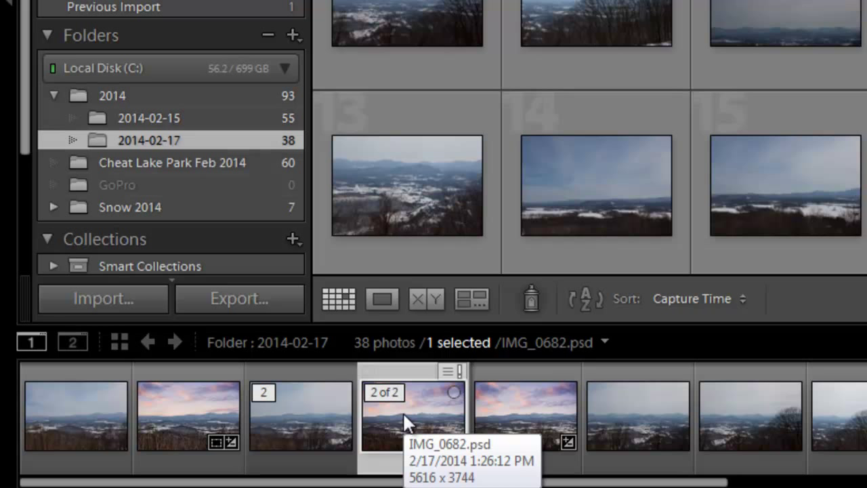
right_click(405, 419)
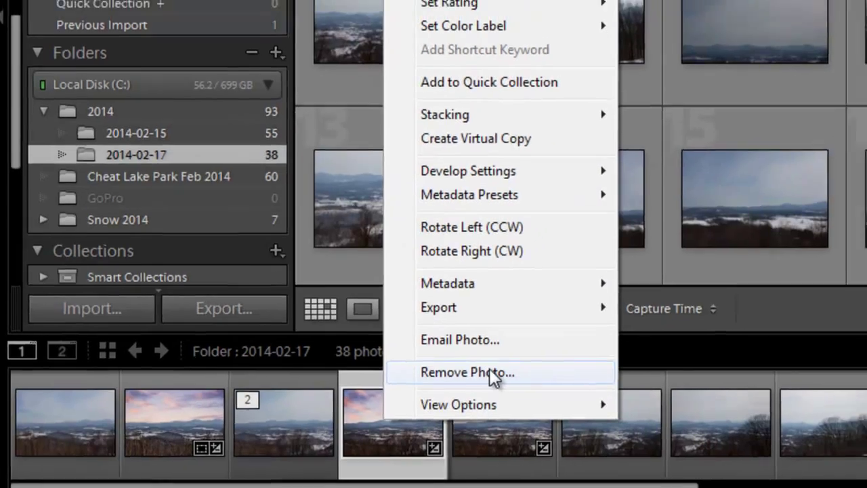
click(512, 364)
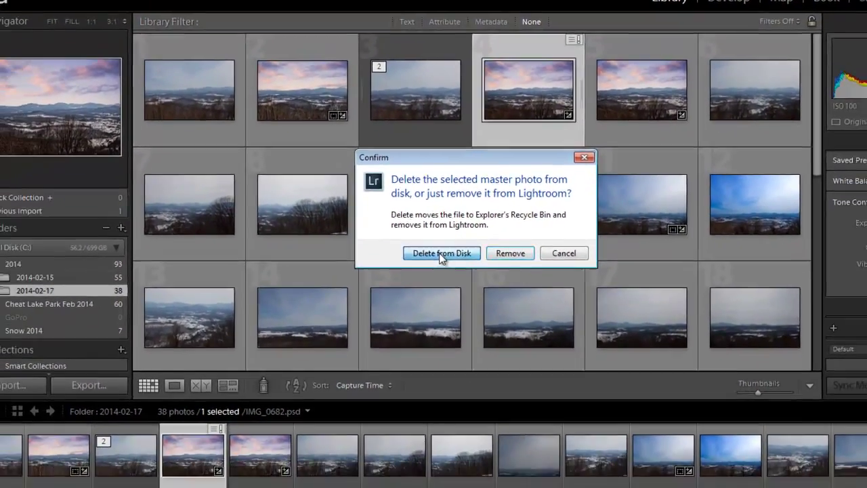
click(427, 282)
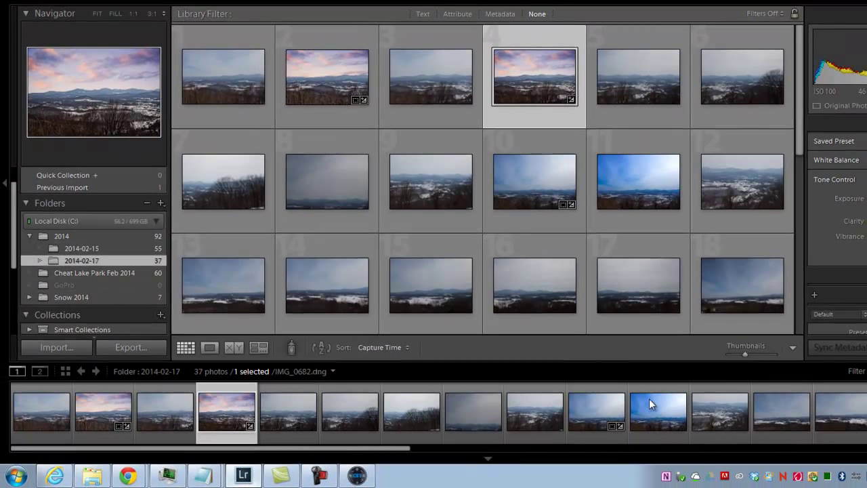
Step: Switch to Windows Explorer, examine the exported DNG in the 2014-02-17 folder, and switch back
click(92, 475)
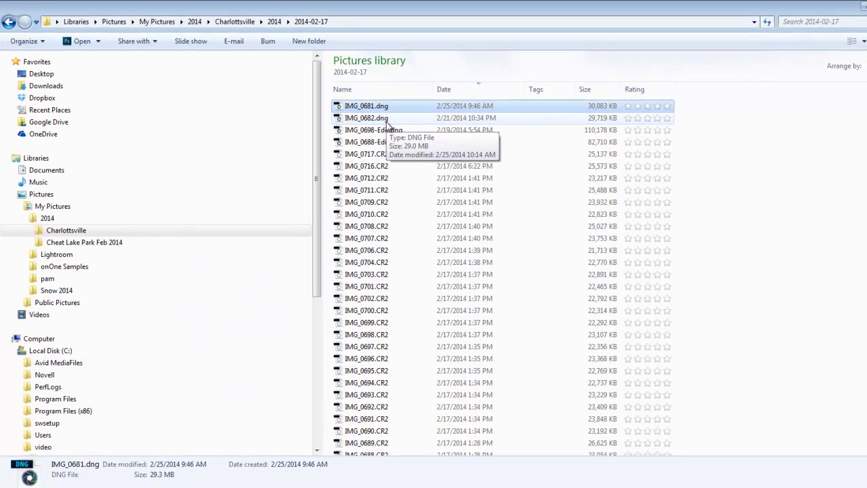
key(alt+Tab)
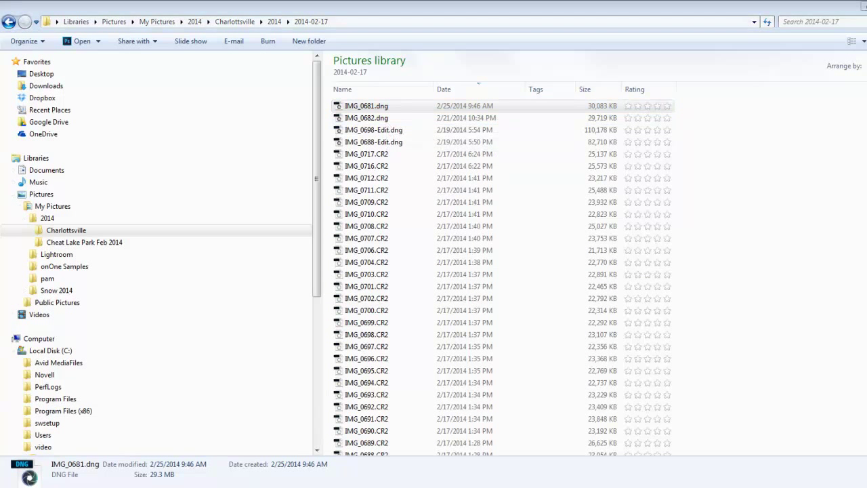